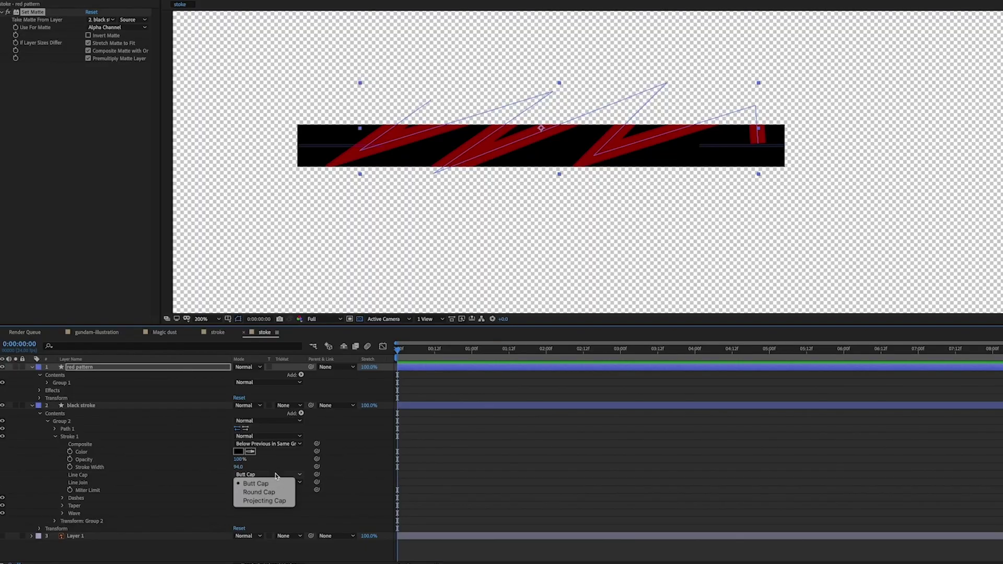
Set the black stroke layer's Stroke 1 Line Cap to Round Cap.
left_click(259, 492)
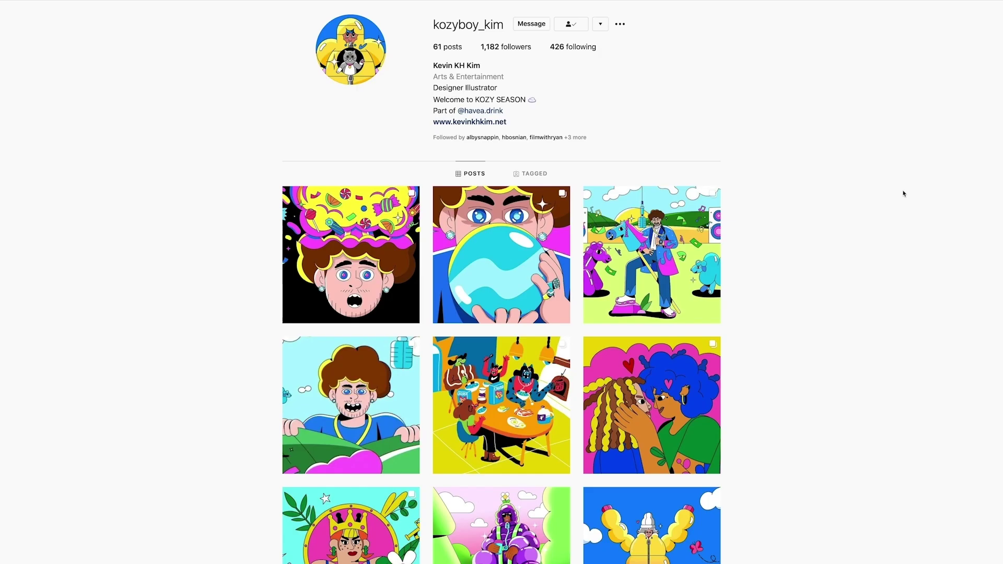
Scroll down the Instagram profile grid to view more of the illustrator's posts.
scroll(903, 194, "down", 3)
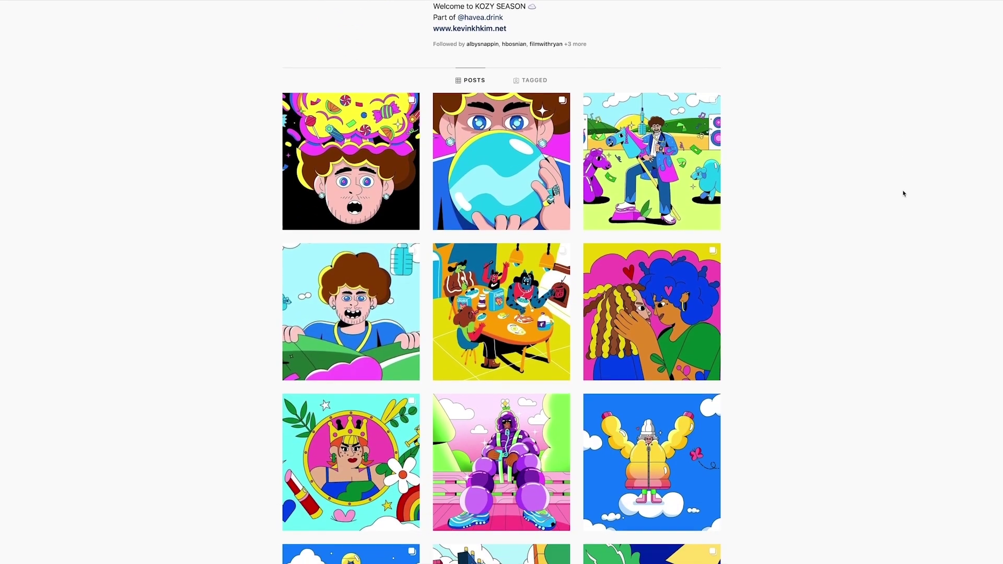
scroll(903, 194, "down", 4)
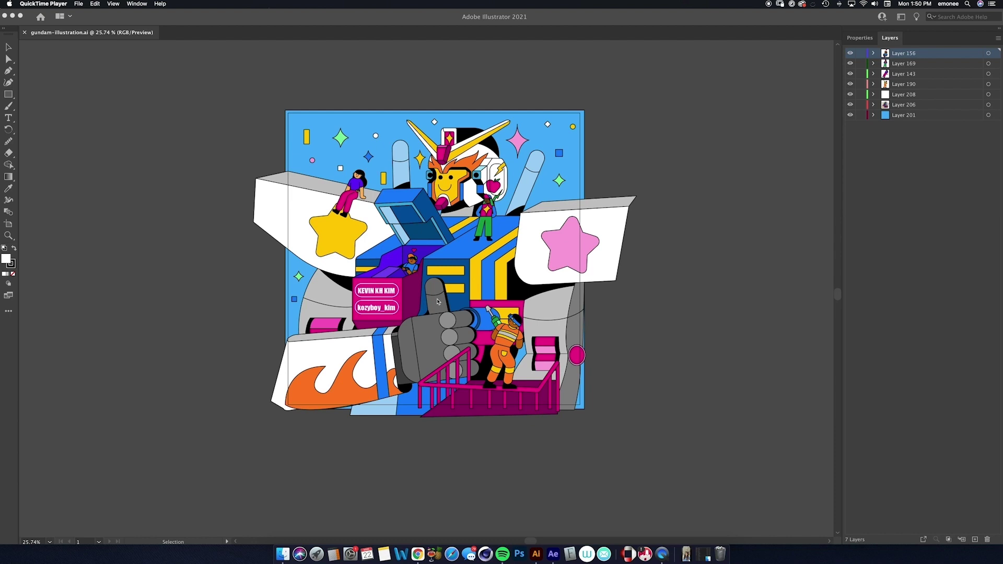
Scroll through the gundam illustration's layer list in Illustrator to inspect its layers.
scroll(673, 214, "up", 2)
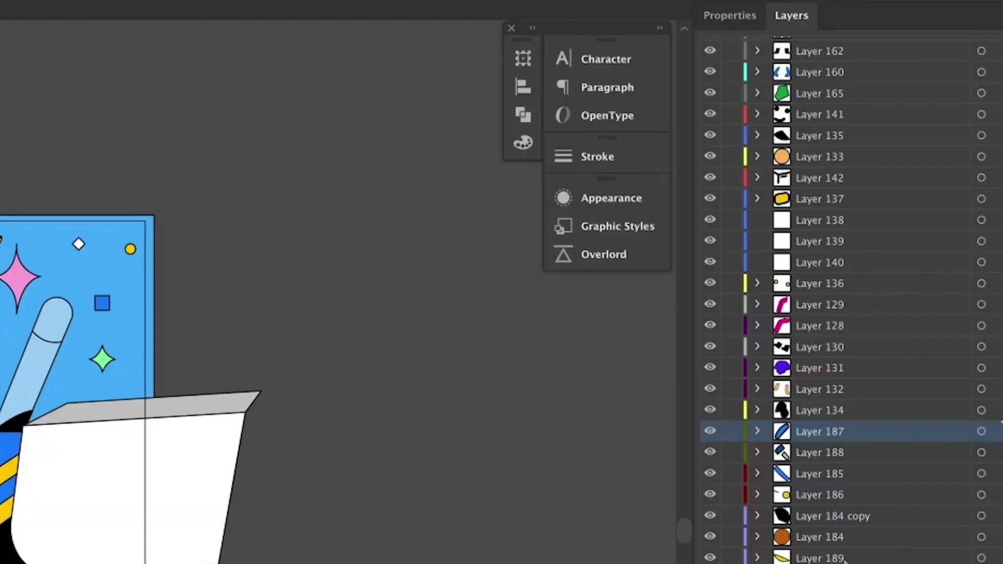
scroll(916, 293, "up", 15)
scroll(845, 561, "up", 3)
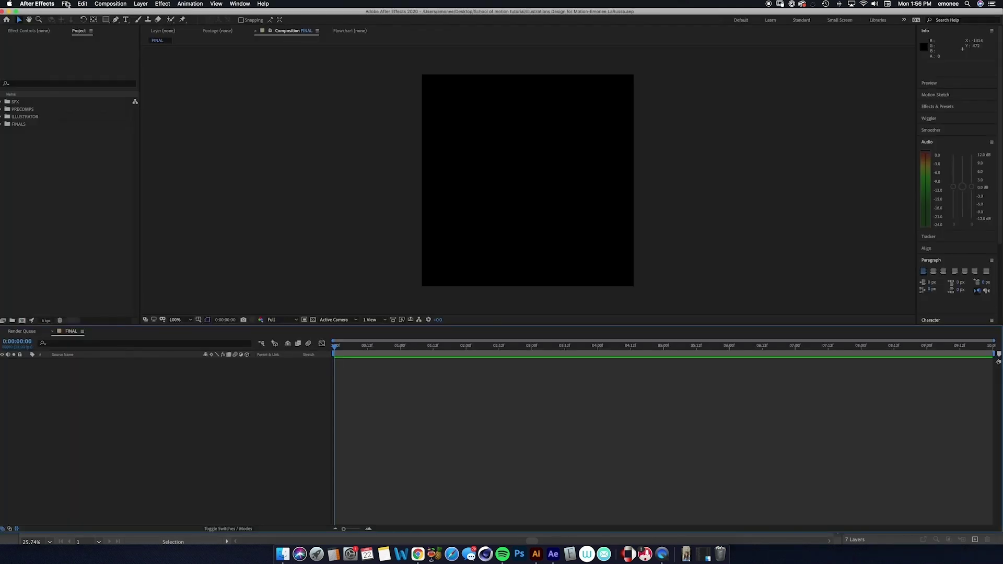
Import gundam-illustration.ai from School of motion tutorial > illustrator with Import Kind set to Composition.
left_click(66, 4)
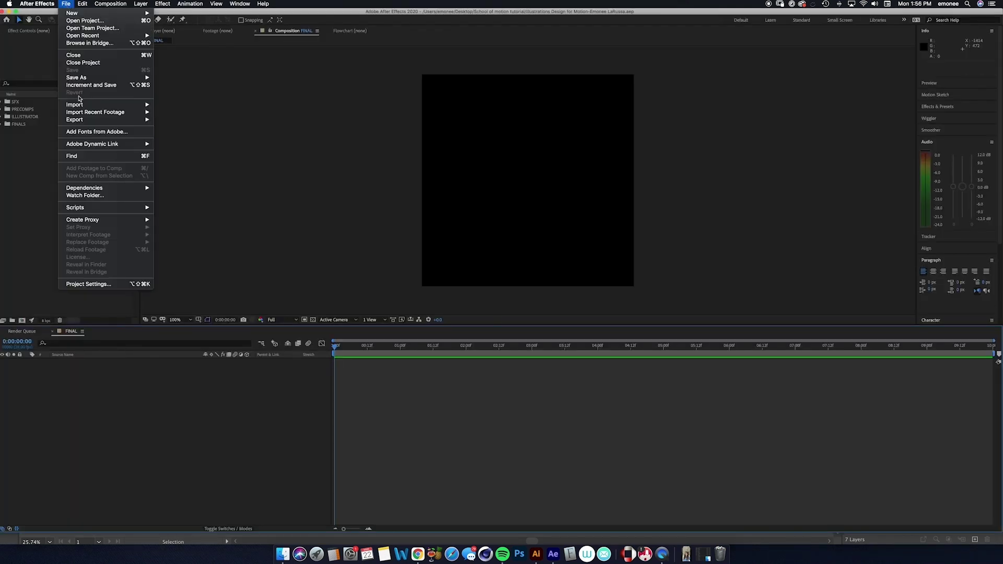
left_click(177, 107)
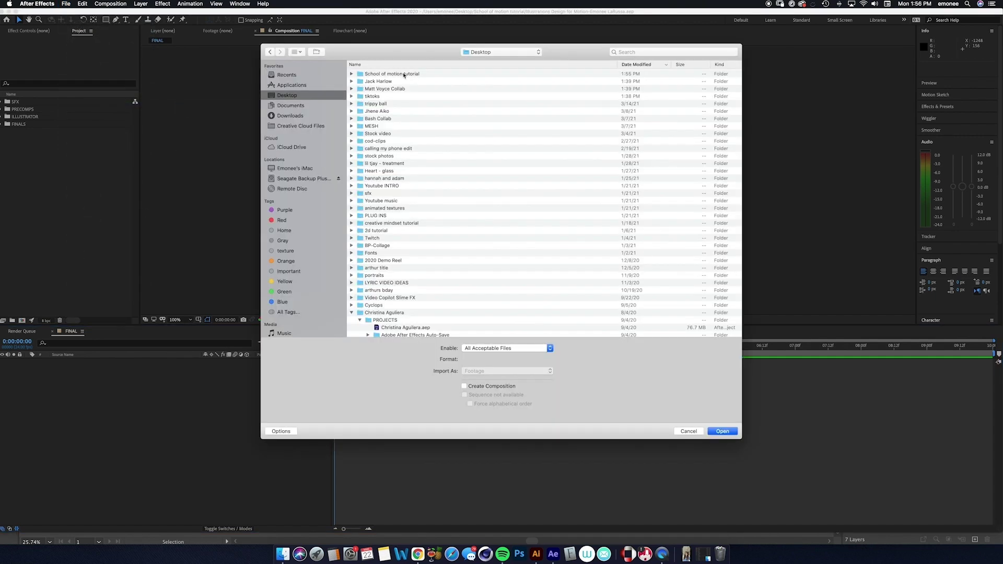
double_click(402, 74)
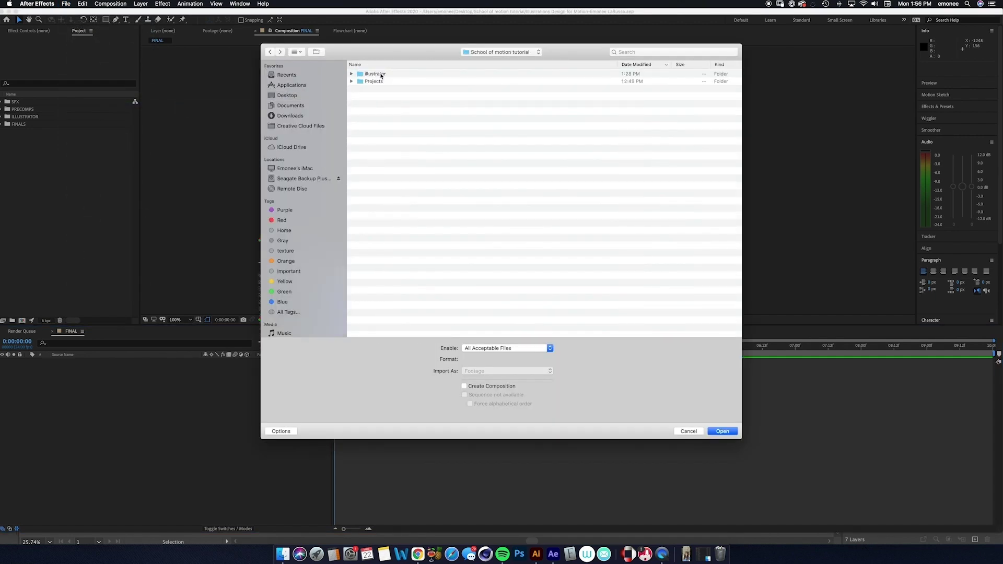
double_click(375, 75)
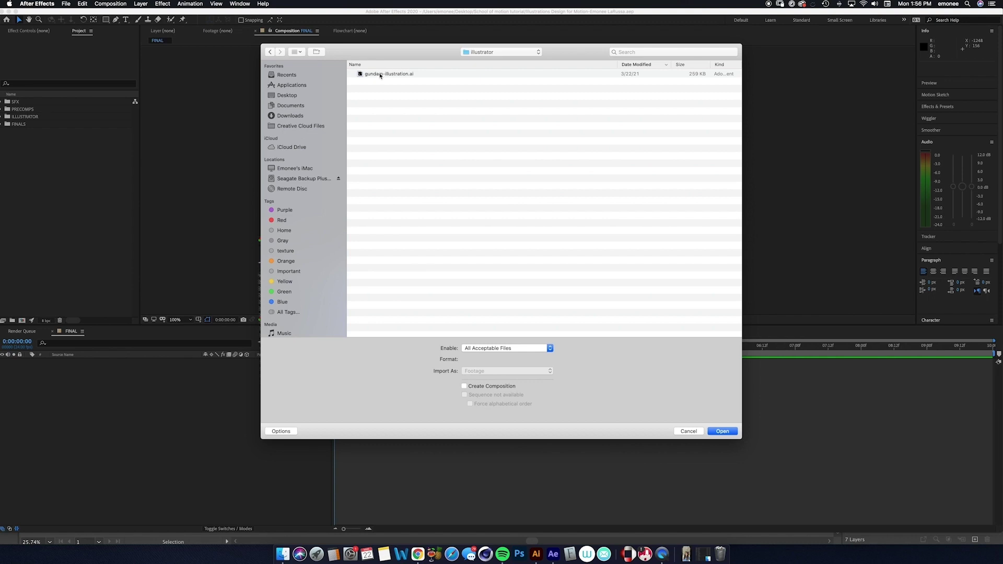
double_click(389, 74)
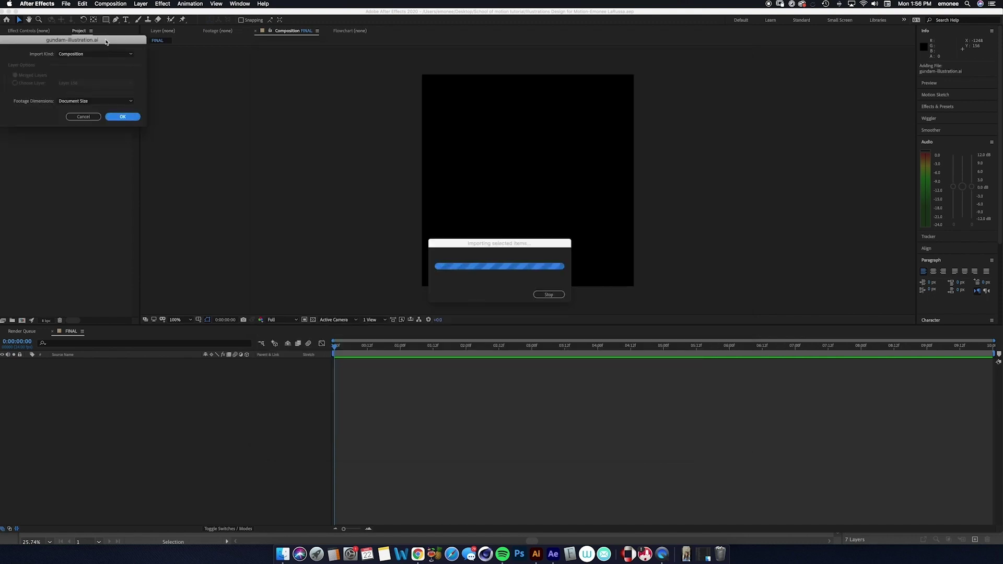
left_click_drag(62, 40, 248, 136)
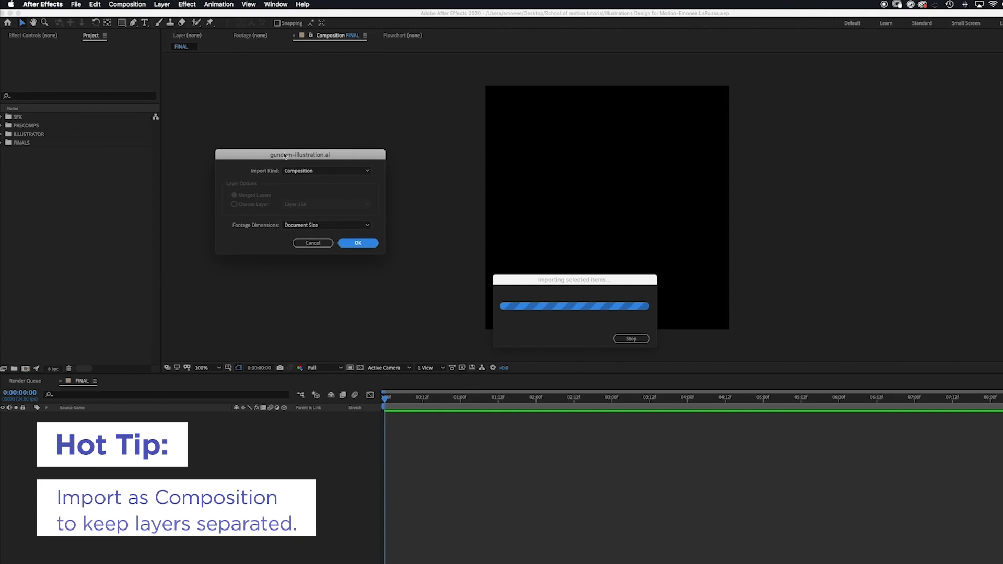
left_click(325, 171)
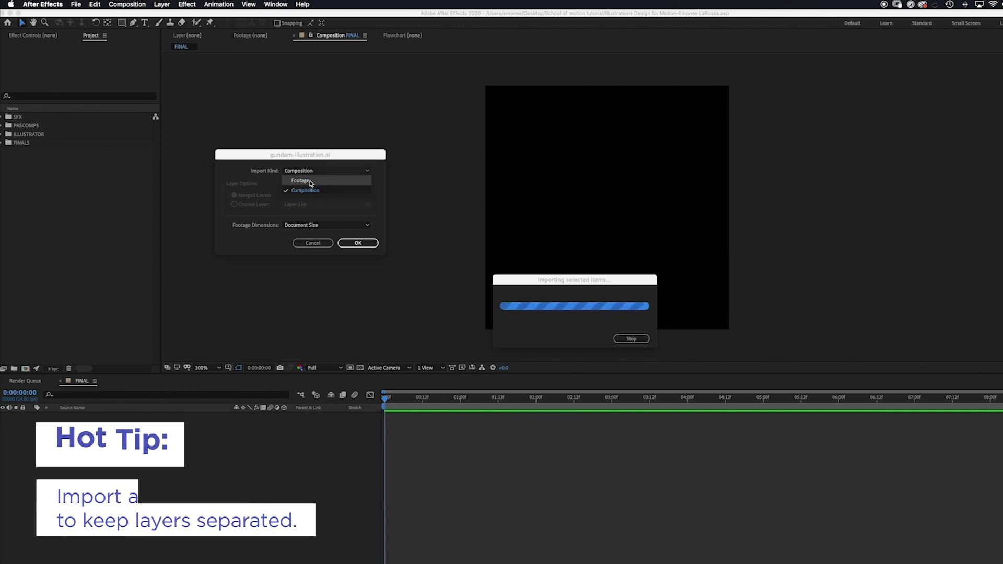
left_click(358, 243)
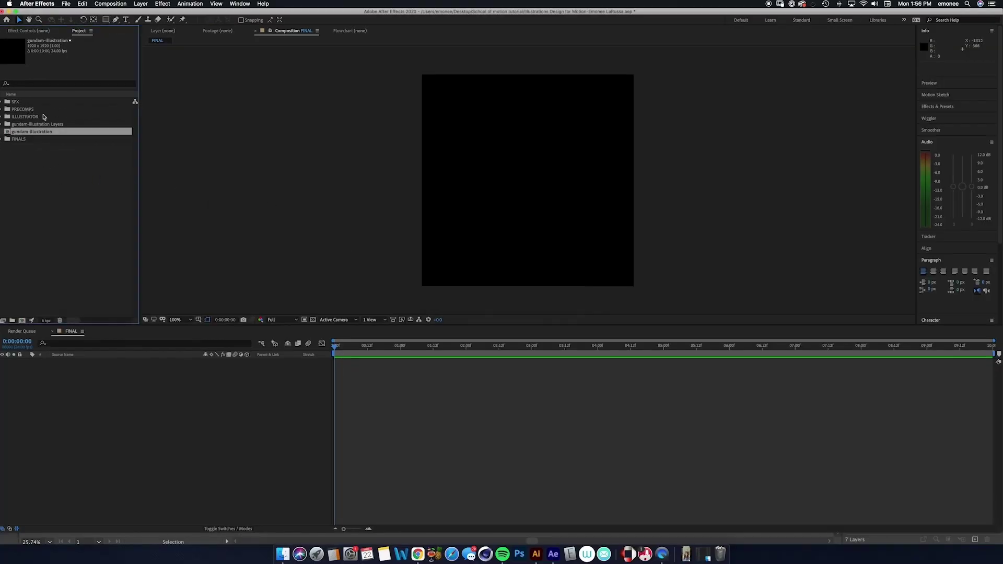
Open the gundam-illustration comp and briefly hide, then restore, its top three layers.
double_click(43, 134)
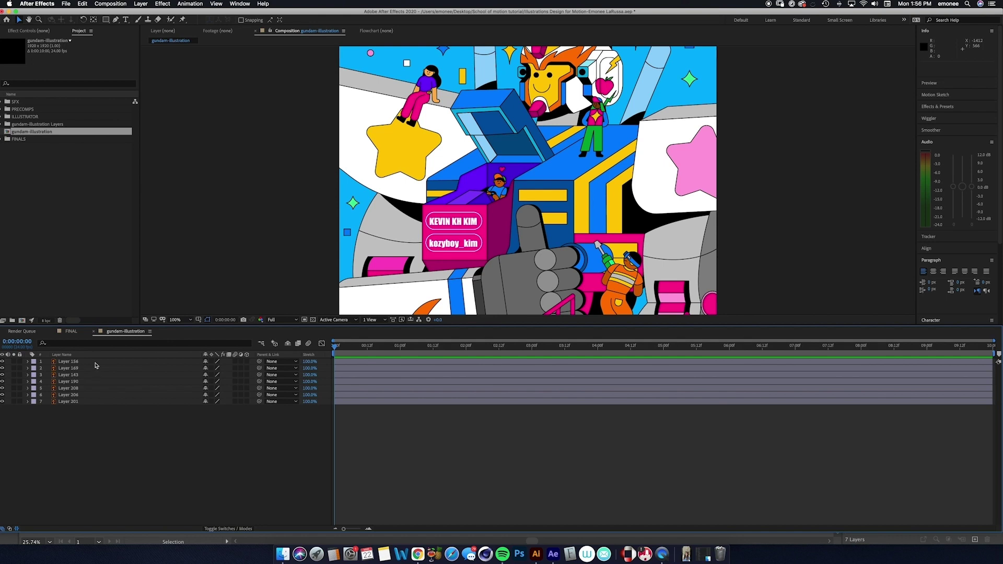
left_click_drag(2, 361, 4, 392)
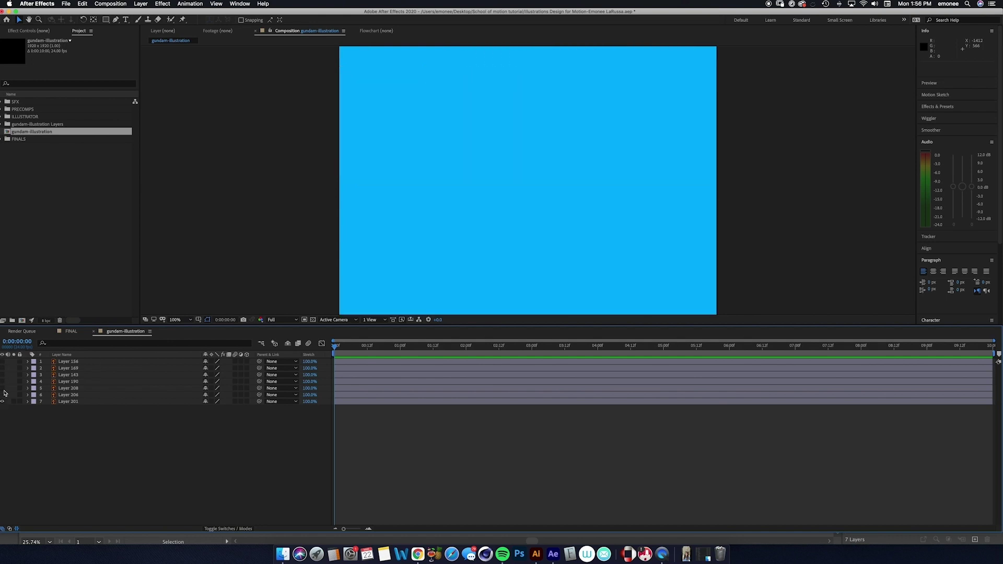
key("ctrl+z")
Close the FINAL comp and move gundam-illustration into the FINALS folder.
left_click(47, 137)
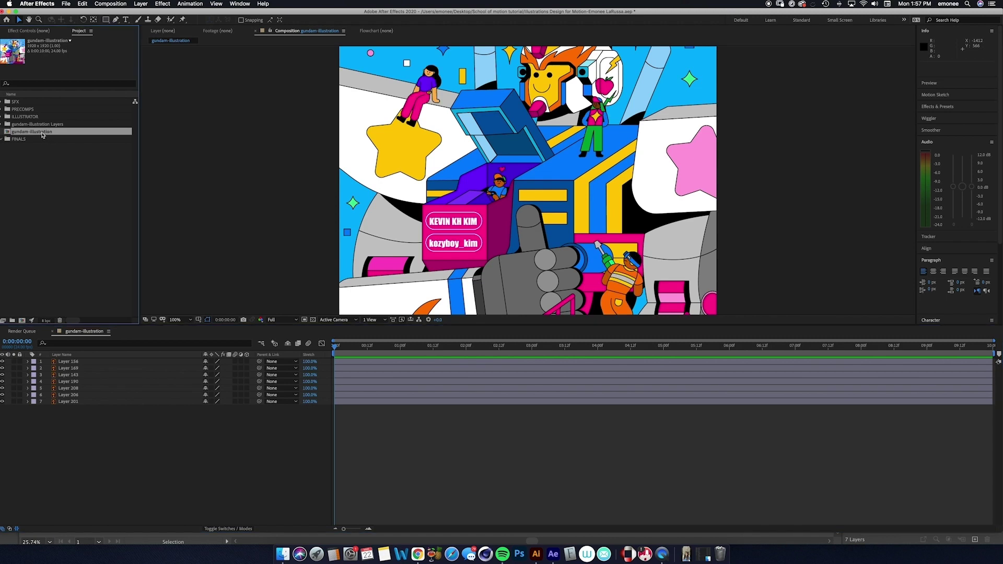
left_click_drag(40, 134, 20, 139)
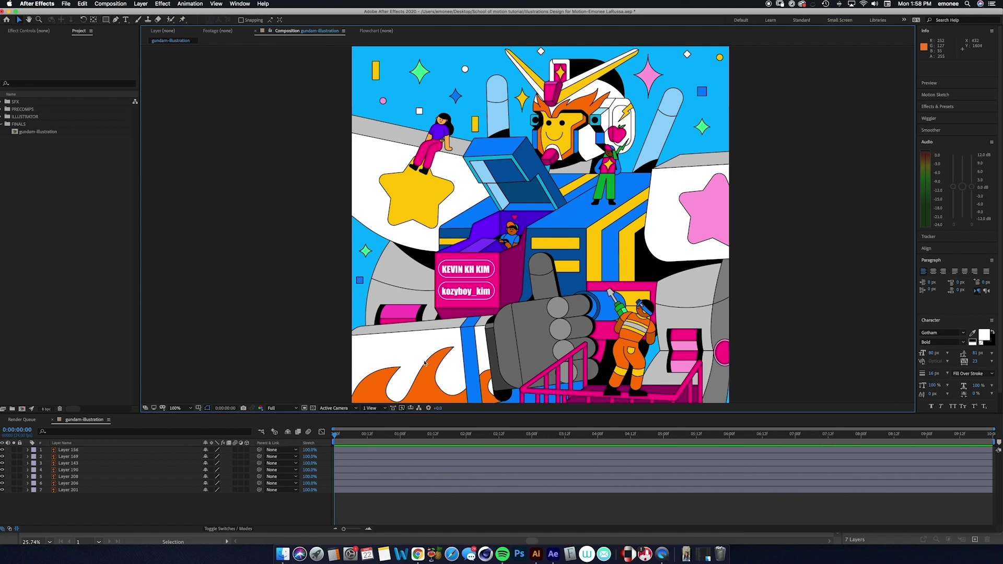
left_click(77, 450)
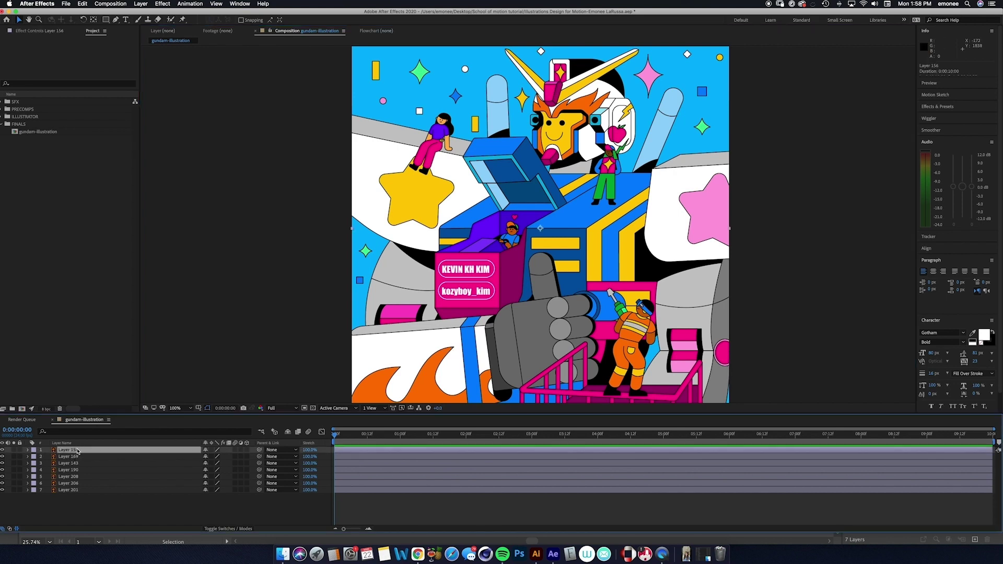
Rename the layers Guy center in robot, Guy right shoulder, woman left shoulder, guy on lift, logo and robot.
left_click(77, 501)
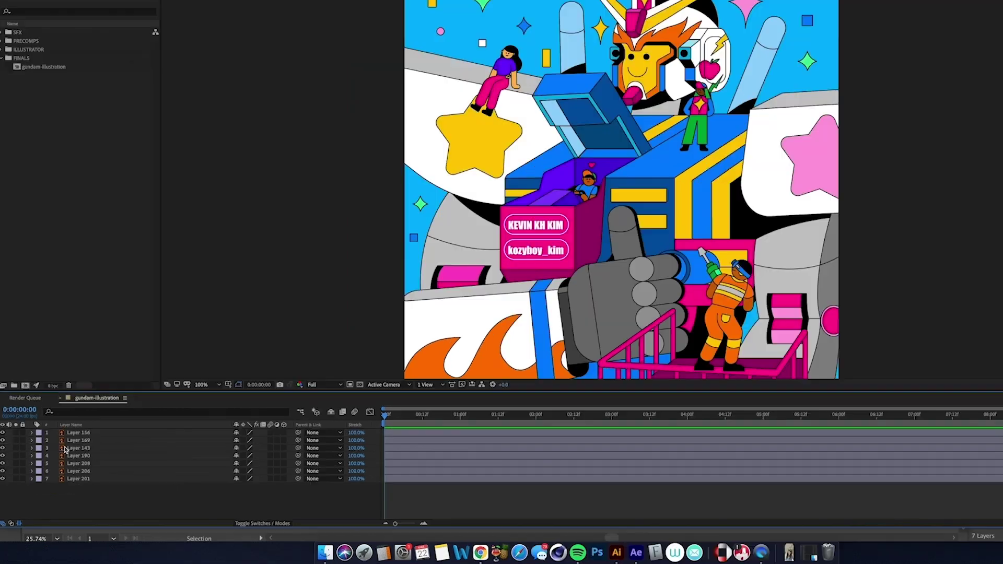
key("Return")
type("Guy center in robot")
key("Tab")
type("Guy right shoulder")
key("Tab")
type("woman left shoulder")
key("Return")
key("Return")
type("guy on lift")
key("Tab")
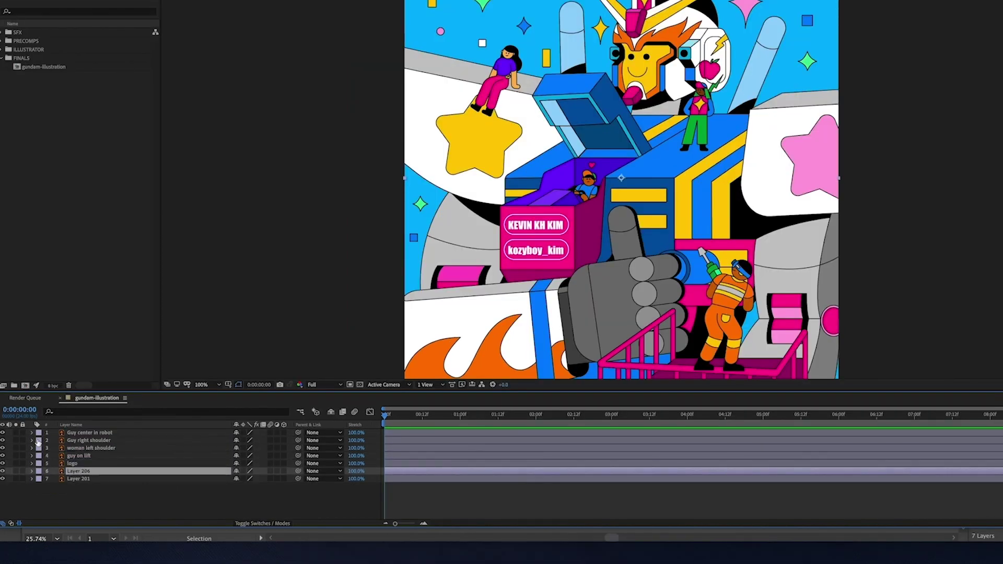
type("logo")
key("Tab")
type("robot")
key("Return")
Convert Guy center in robot to a shape layer with Create Shapes from Vector Layer, deleting the original.
left_click(86, 433)
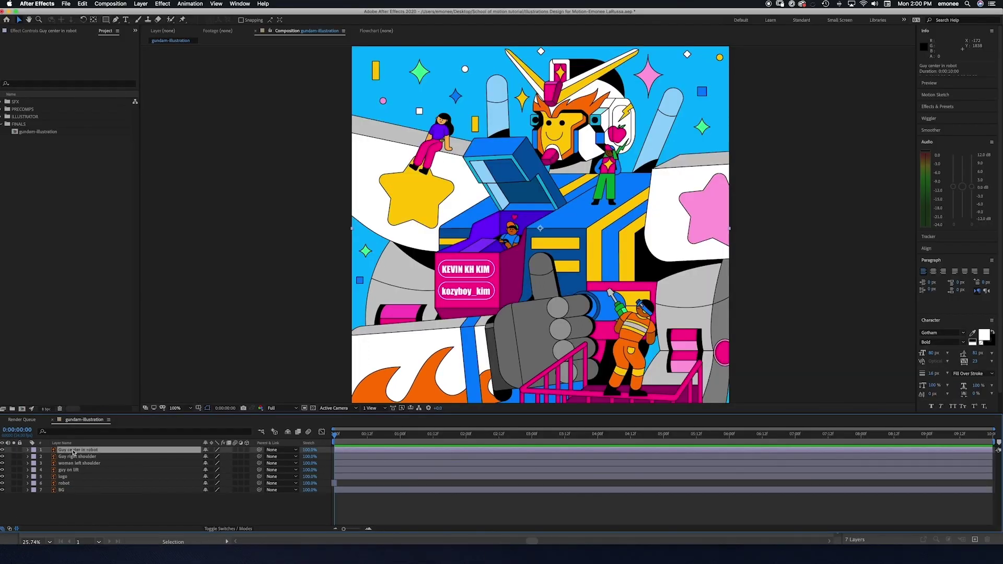
right_click(72, 452)
mouse_move(94, 504)
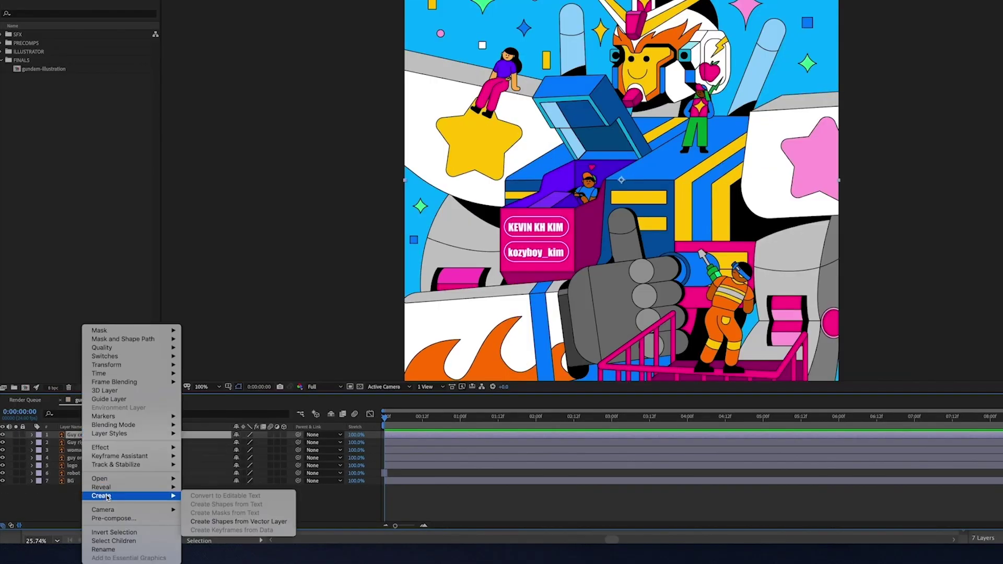
left_click(224, 523)
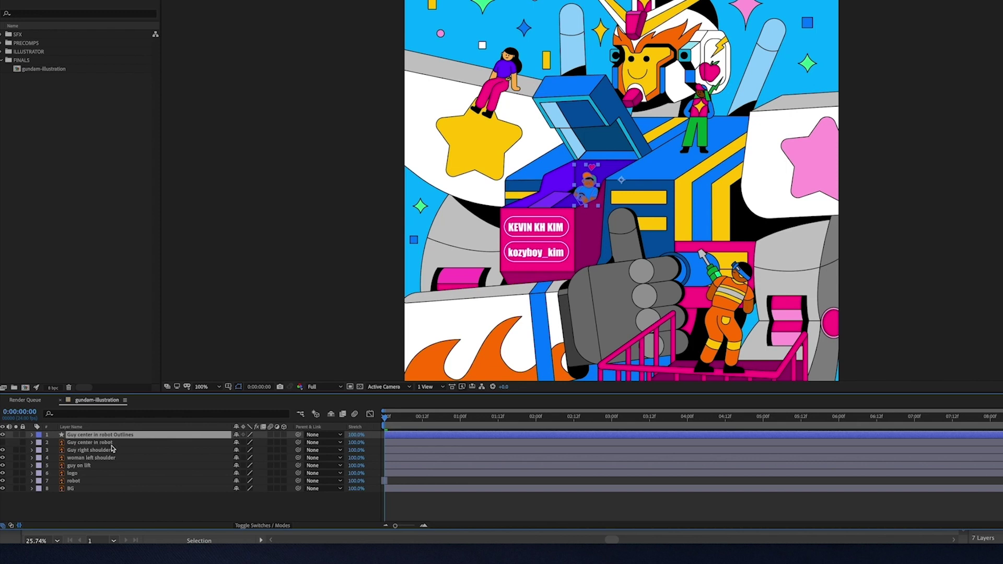
left_click(104, 443)
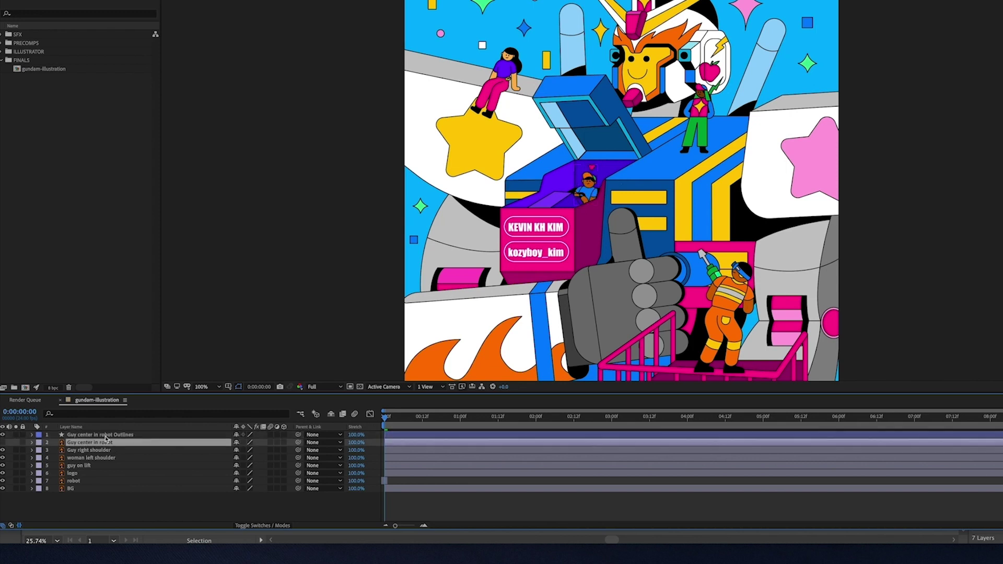
left_click(104, 436)
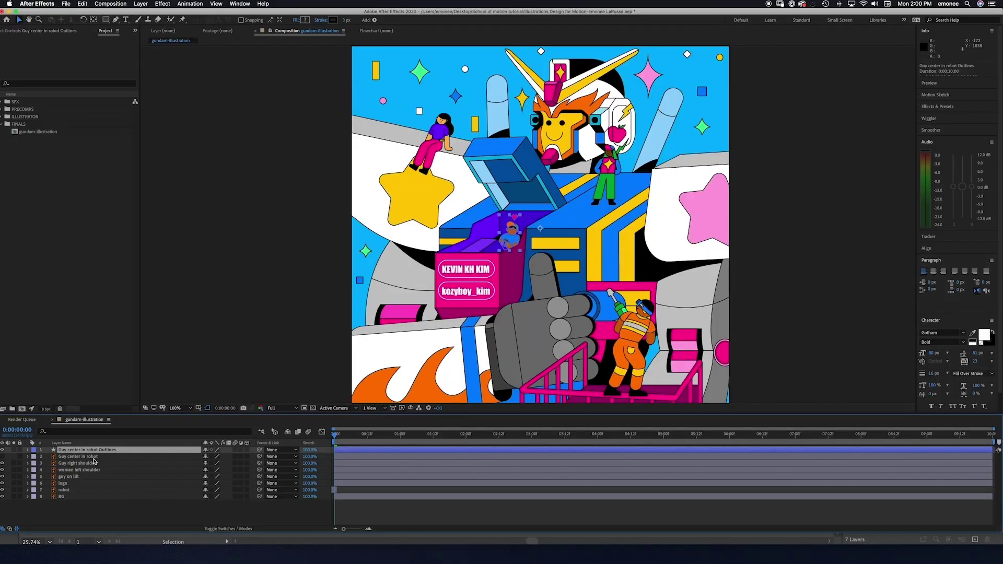
left_click(110, 444)
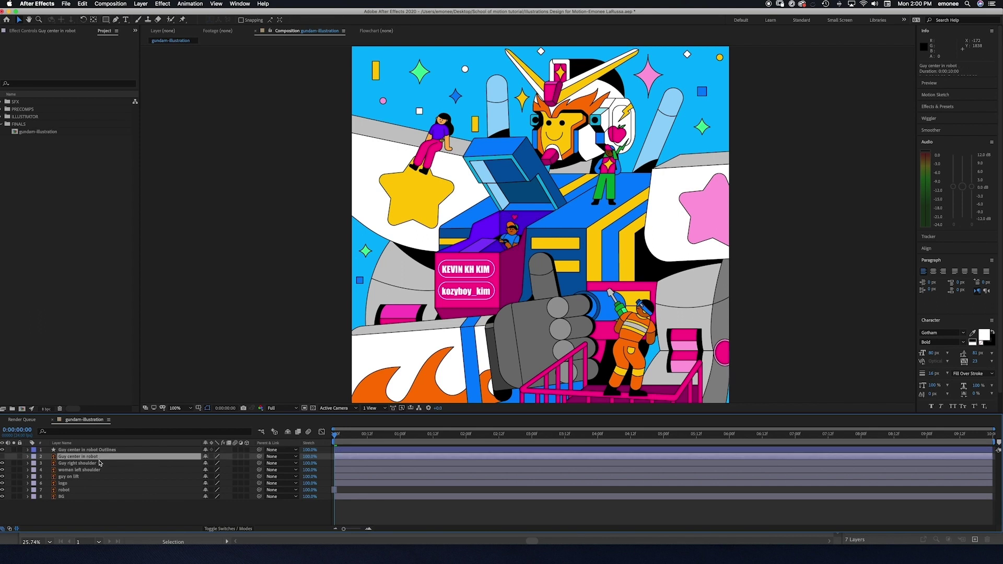
key("Delete")
Expand the Outlines layer's contents and step through Groups 1–11 to identify each body part.
left_click(27, 449)
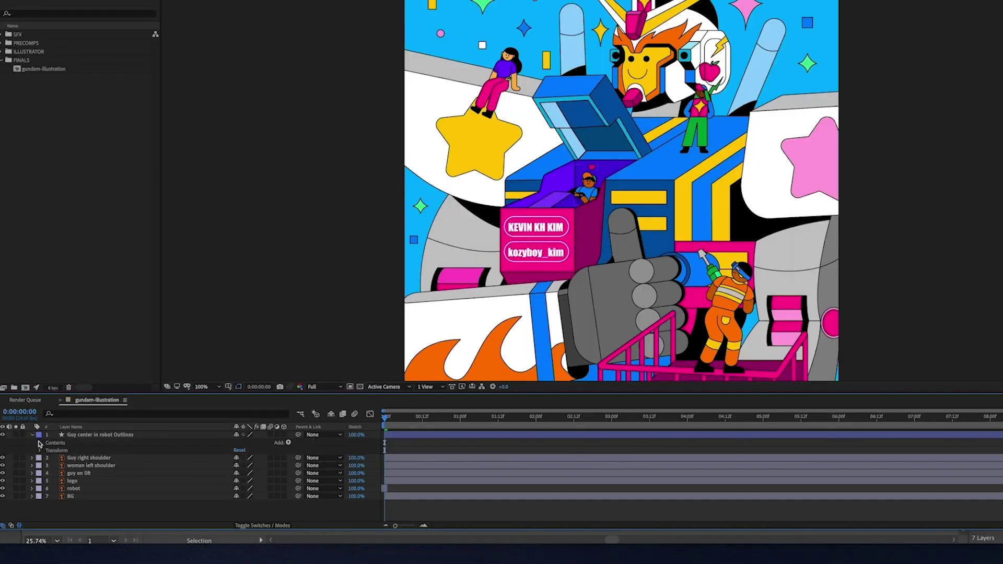
left_click(40, 444)
left_click(71, 445)
left_click(68, 451)
left_click(65, 459)
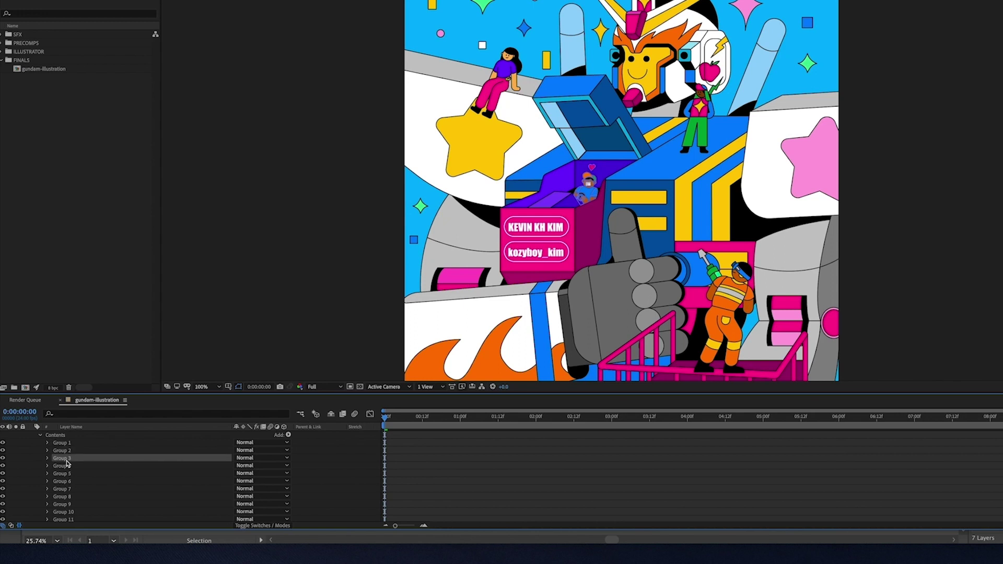
left_click(62, 473)
left_click(63, 481)
left_click(63, 488)
left_click(63, 503)
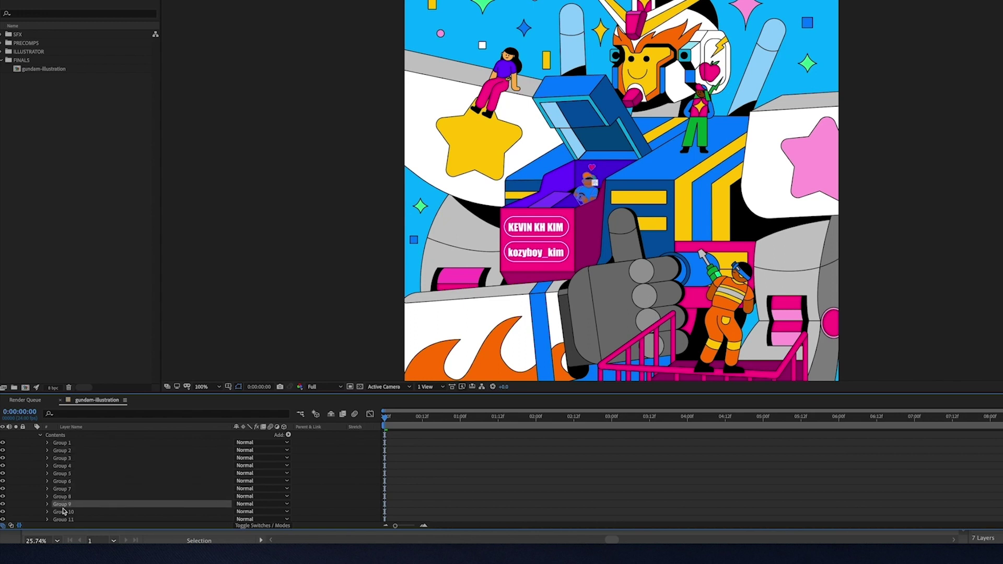
left_click(63, 511)
left_click(62, 519)
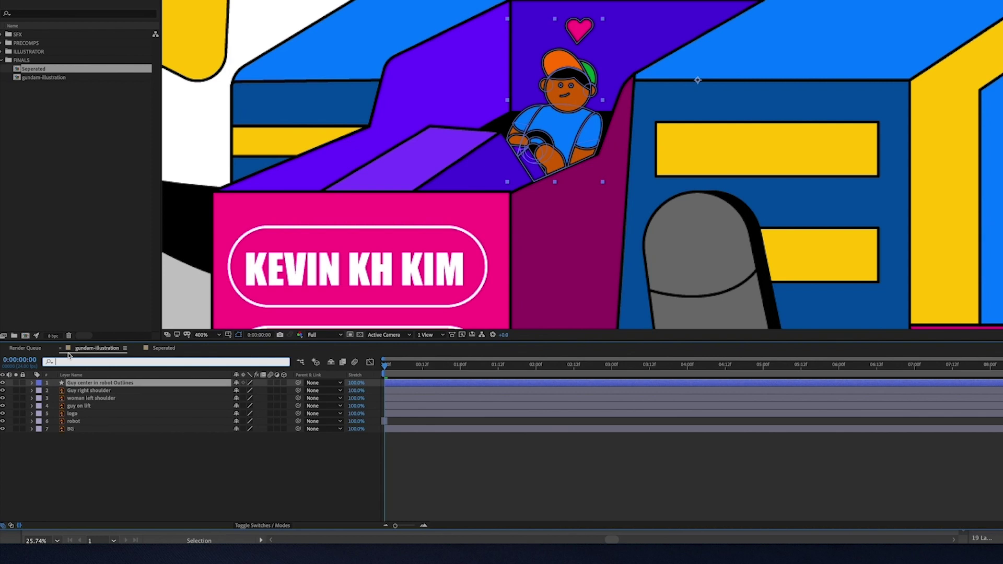
Filter the timeline by 'path', select Path properties through Group 22, then select layers in the Seperated comp.
type("path")
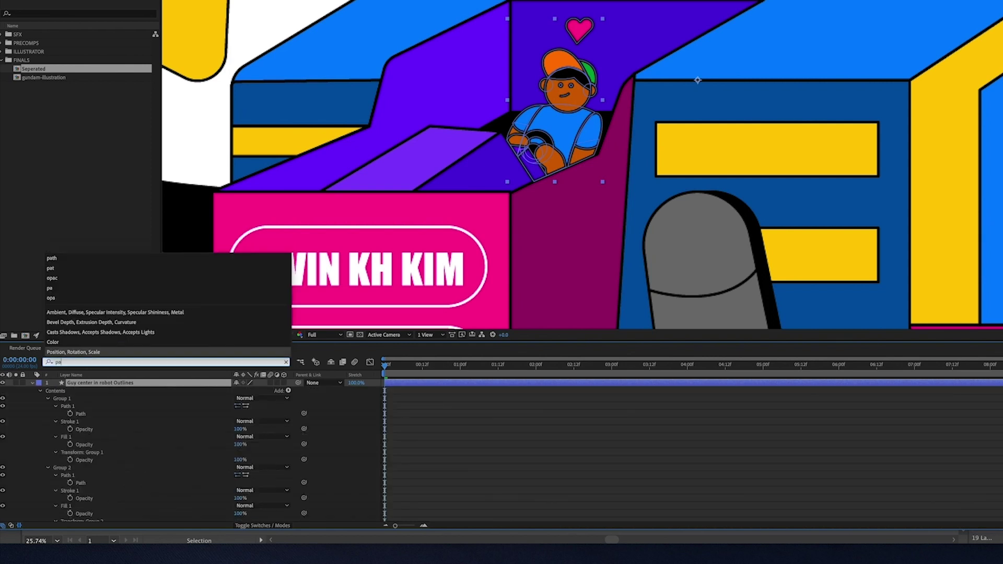
left_click(68, 413)
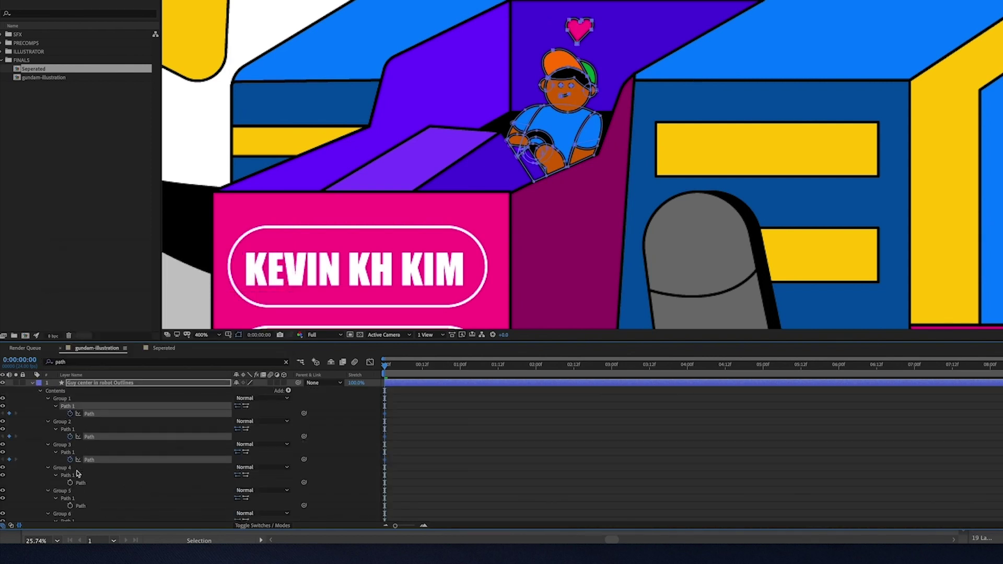
scroll(73, 459, "down", 15)
left_click(79, 471, "shift")
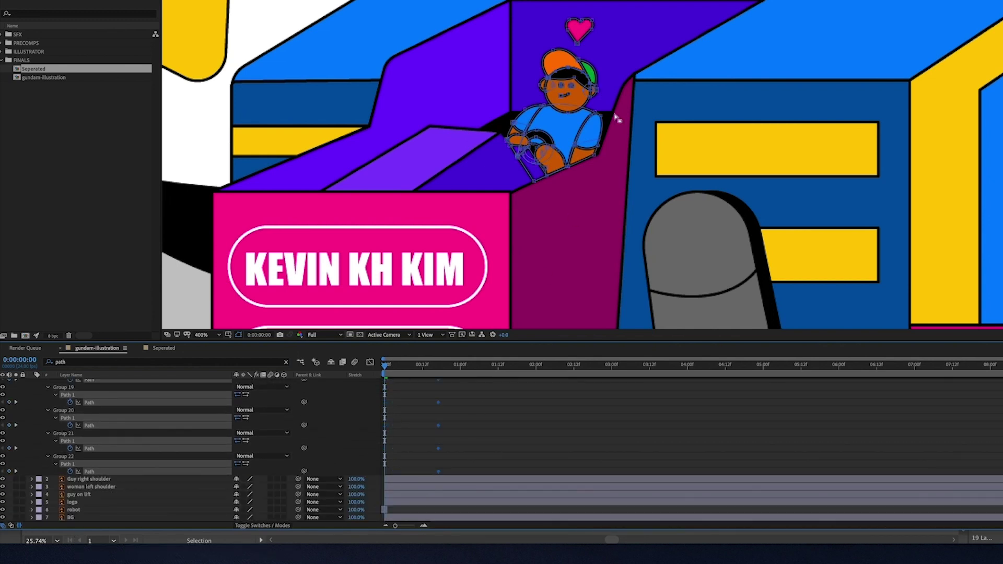
left_click_drag(672, 5, 572, 143)
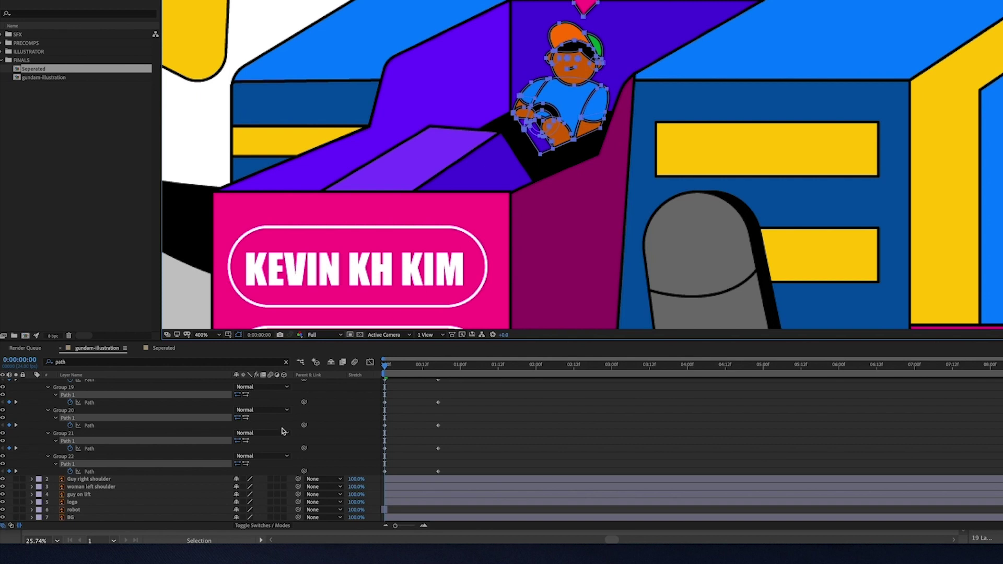
left_click(163, 347)
left_click_drag(459, 404, 398, 522)
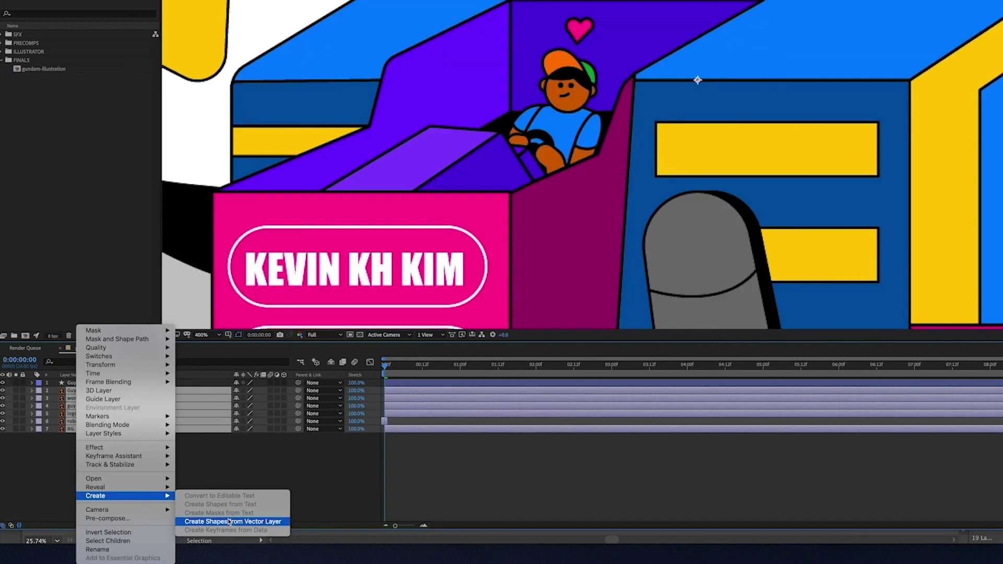
Create shapes from the vector layers, then identify and rename content groups like heart, smile and arm.
left_click(226, 514)
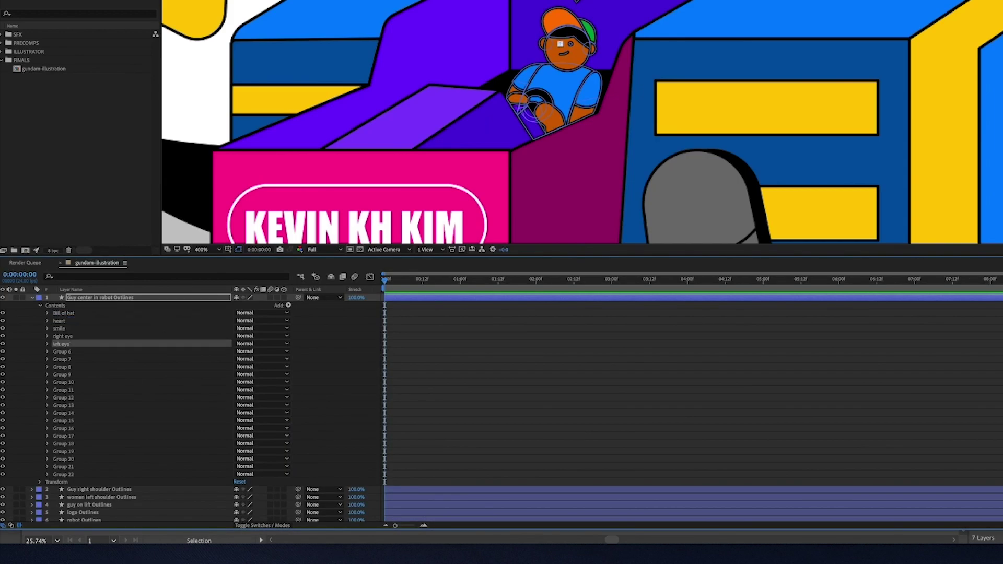
left_click(72, 451)
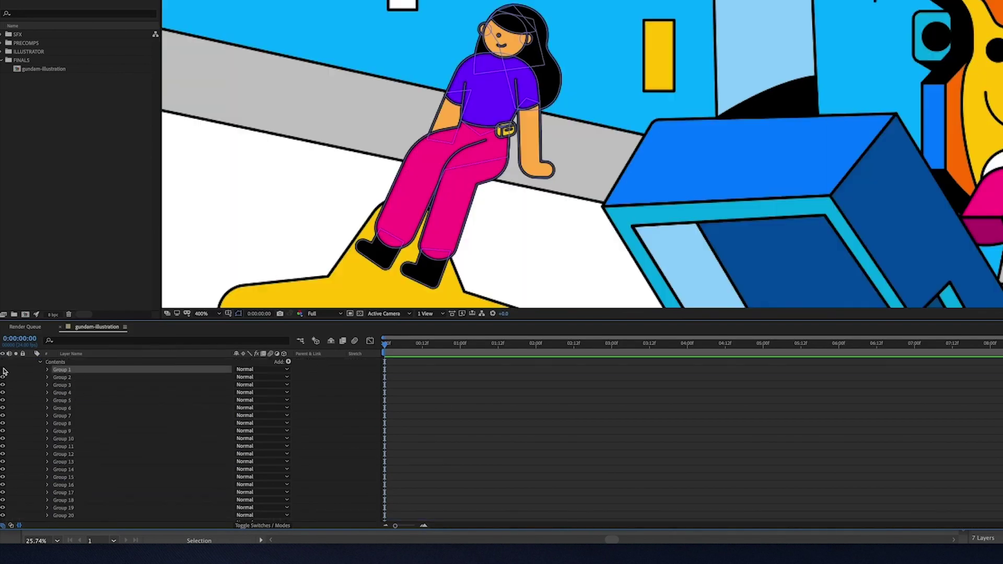
left_click(44, 461)
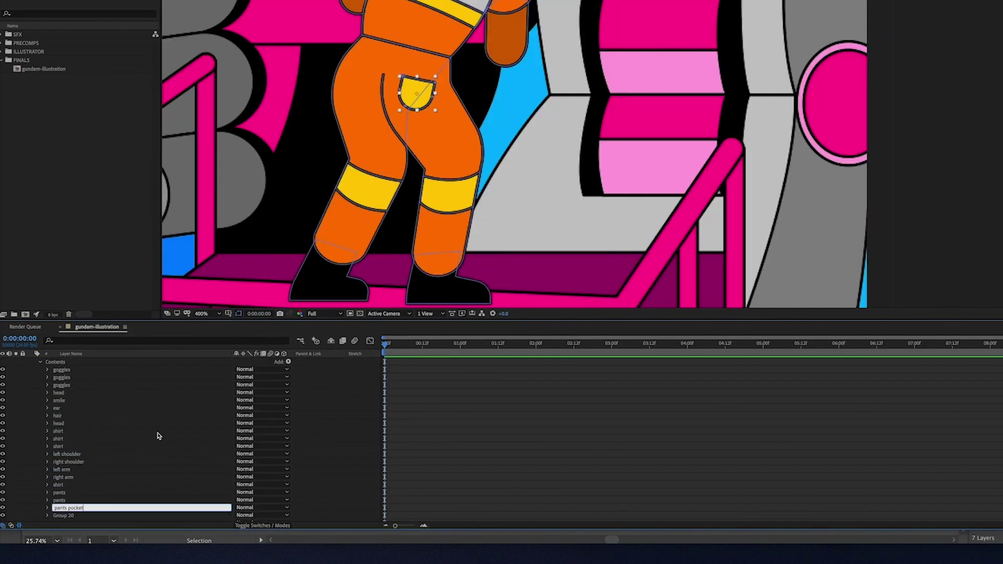
left_click(156, 440)
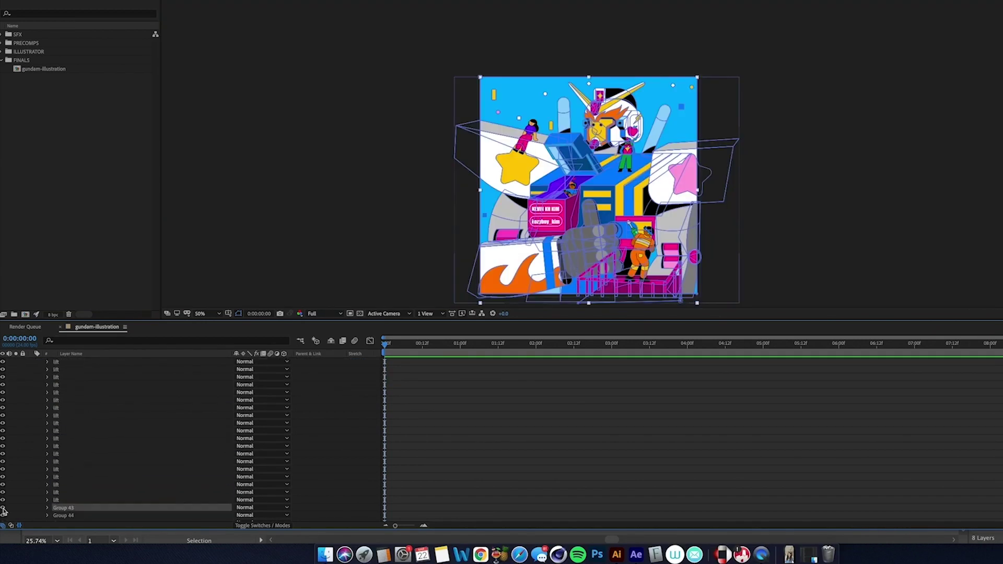
left_click(67, 507)
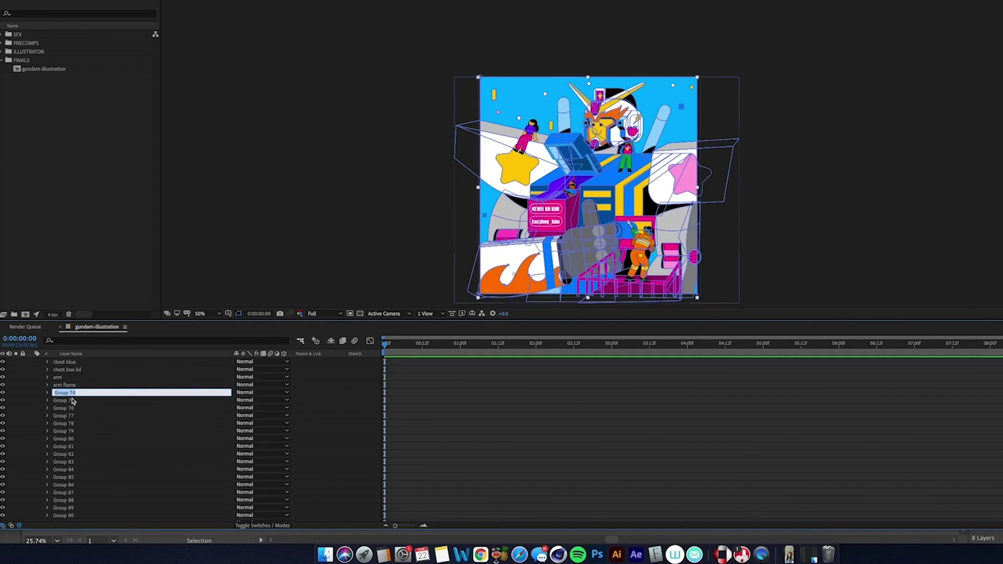
key("Return")
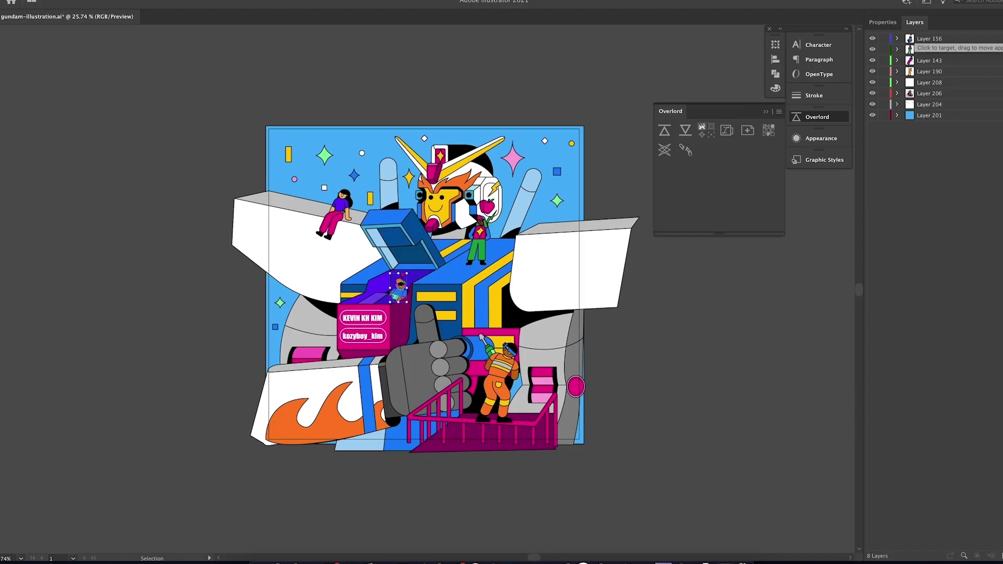
Push the selected character to After Effects with Overlord's Push selection to Ae button.
left_click(665, 130)
left_click(666, 135)
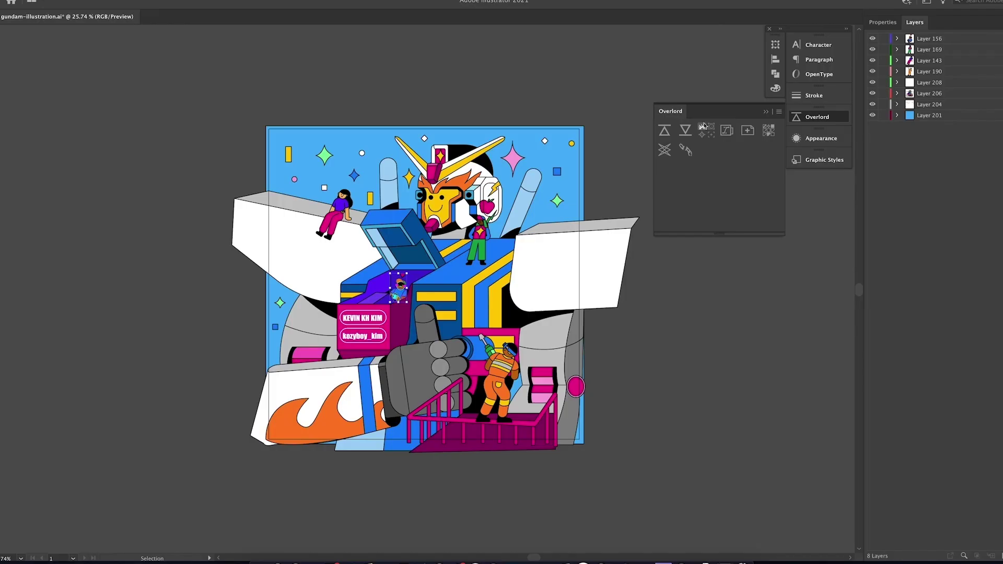
left_click(666, 134)
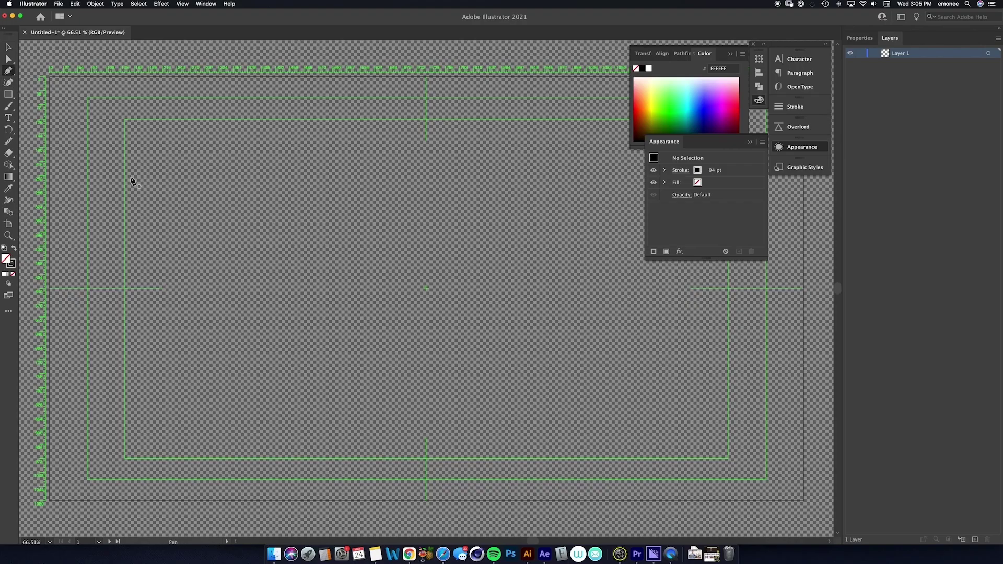
Draw a horizontal 94 pt black bar and a dark red zigzag path.
left_click(157, 275)
left_click(581, 275)
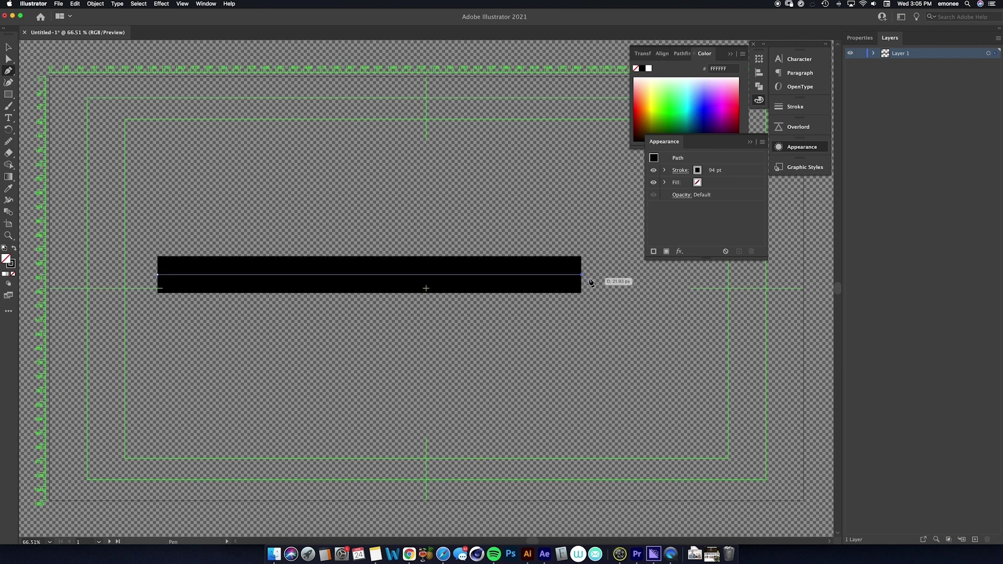
left_click(8, 70)
left_click(268, 176)
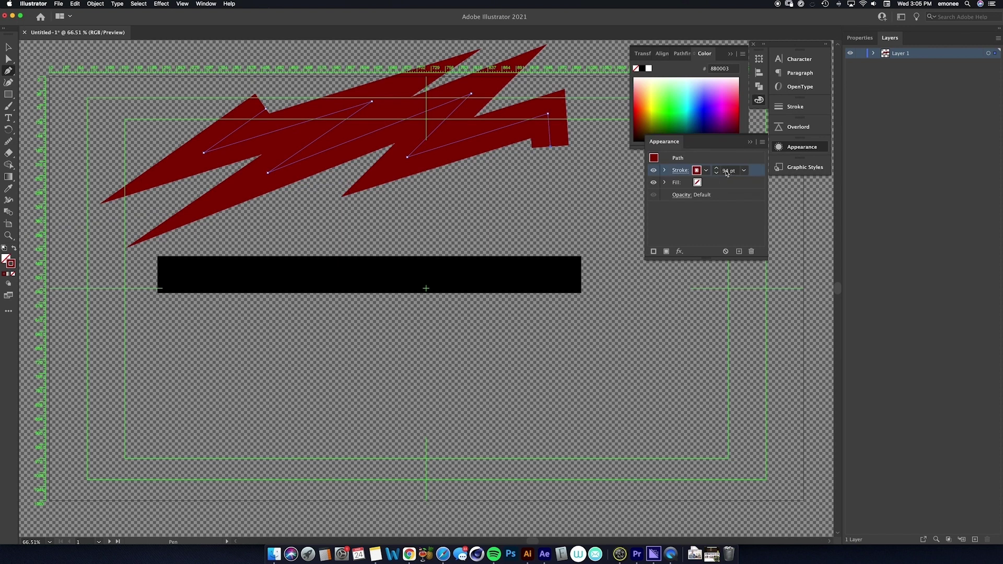
Move the zigzag onto the bar and try Pathfinder Intersect, which gives no result.
key("v")
left_click_drag(476, 136, 485, 264)
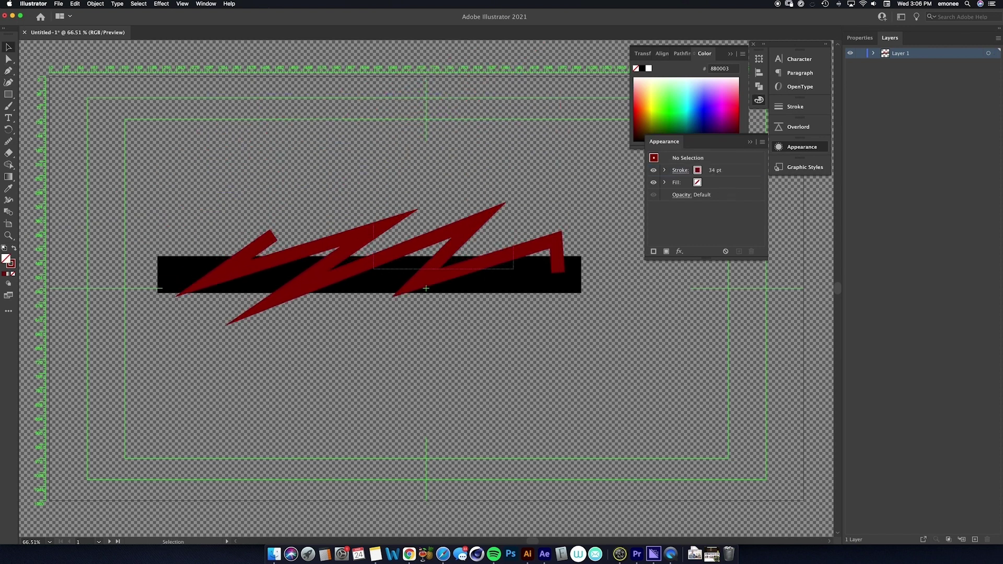
left_click(486, 264, "shift")
key("shift+m")
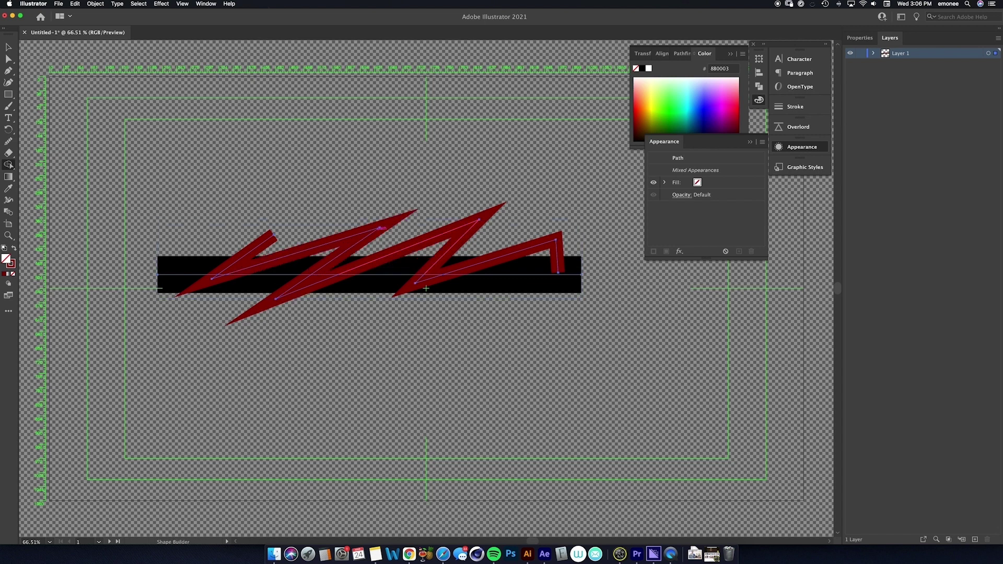
left_click_drag(491, 228, 379, 229)
key("super+z")
left_click(681, 54)
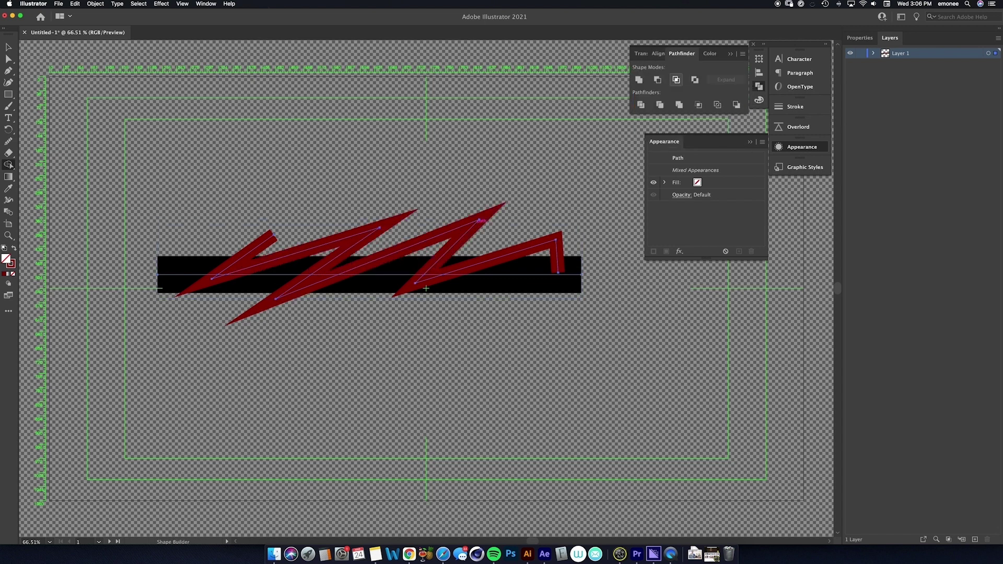
left_click(675, 80)
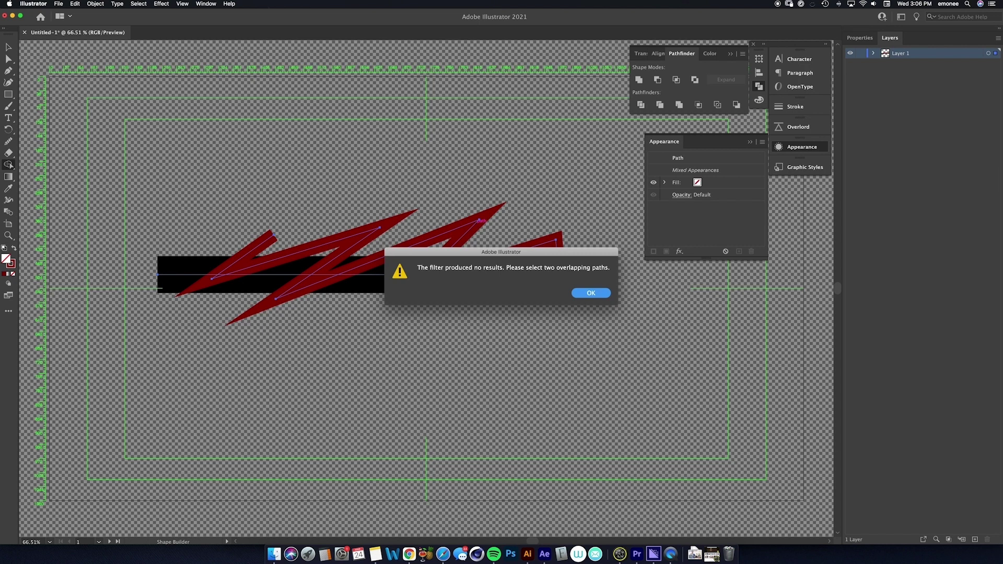
key("Return")
Expand fill and stroke with Object > Expand, then delete the red spikes outside the bar.
left_click(95, 4)
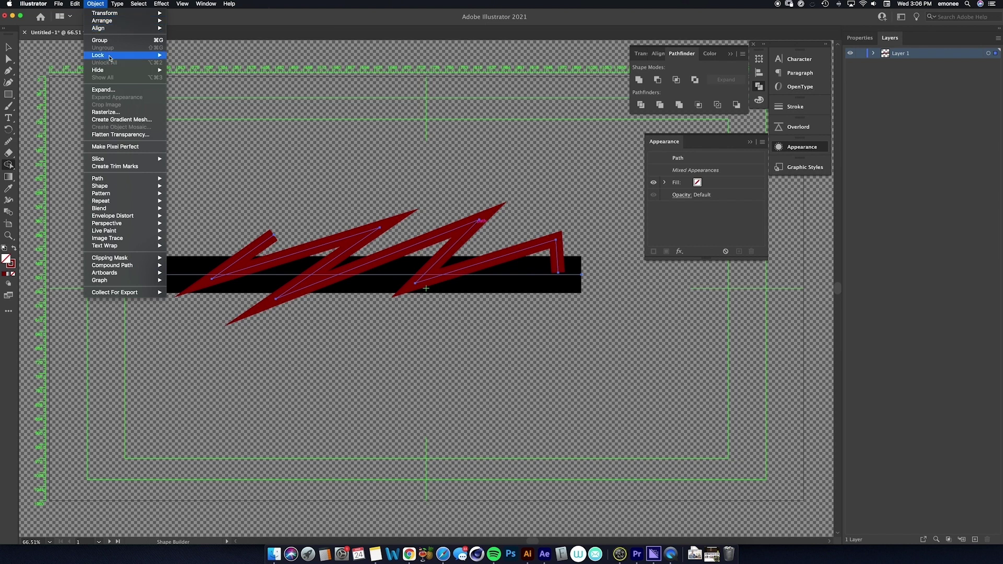
left_click(114, 90)
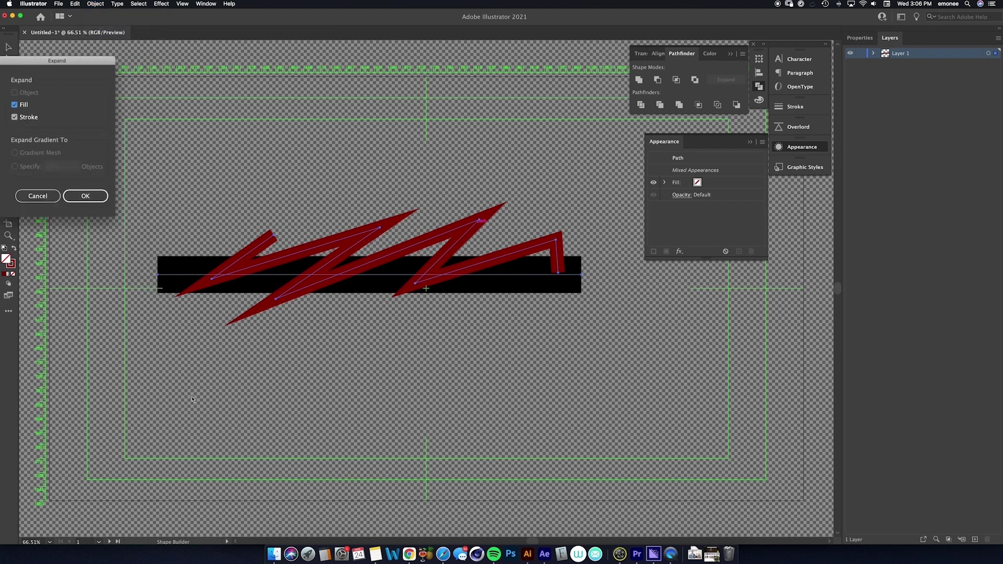
left_click(86, 197)
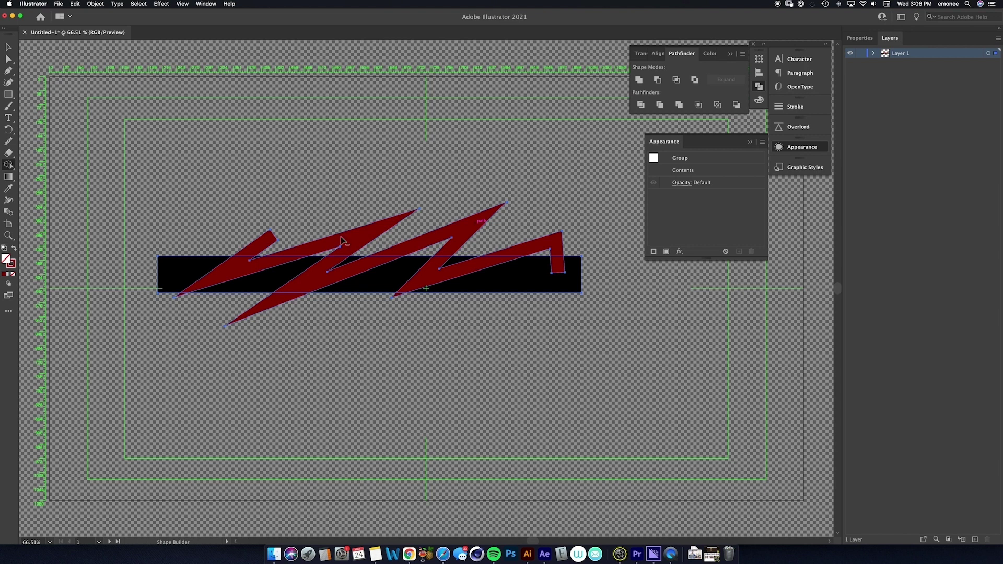
left_click(360, 246, "alt")
left_click(461, 241, "alt")
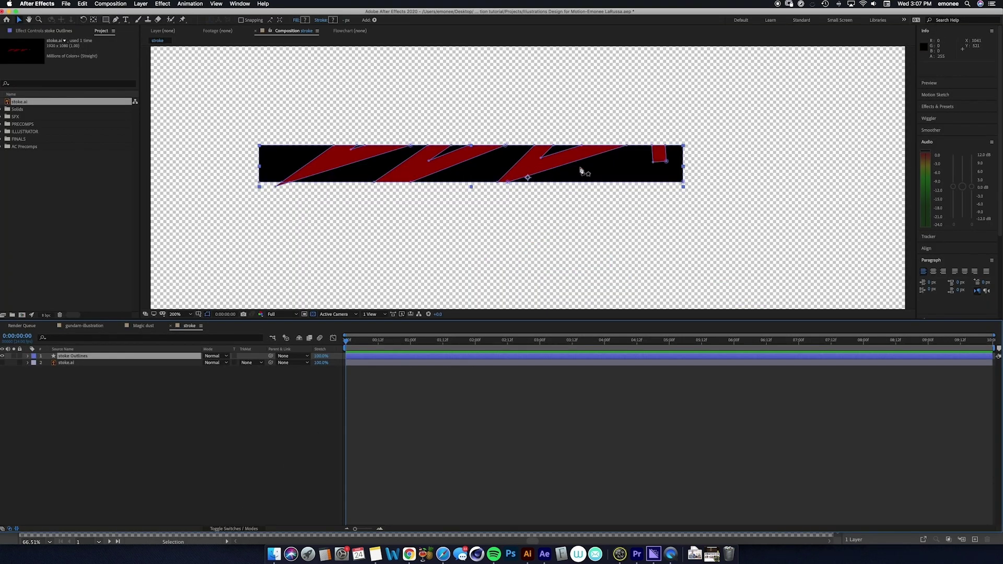
key("g")
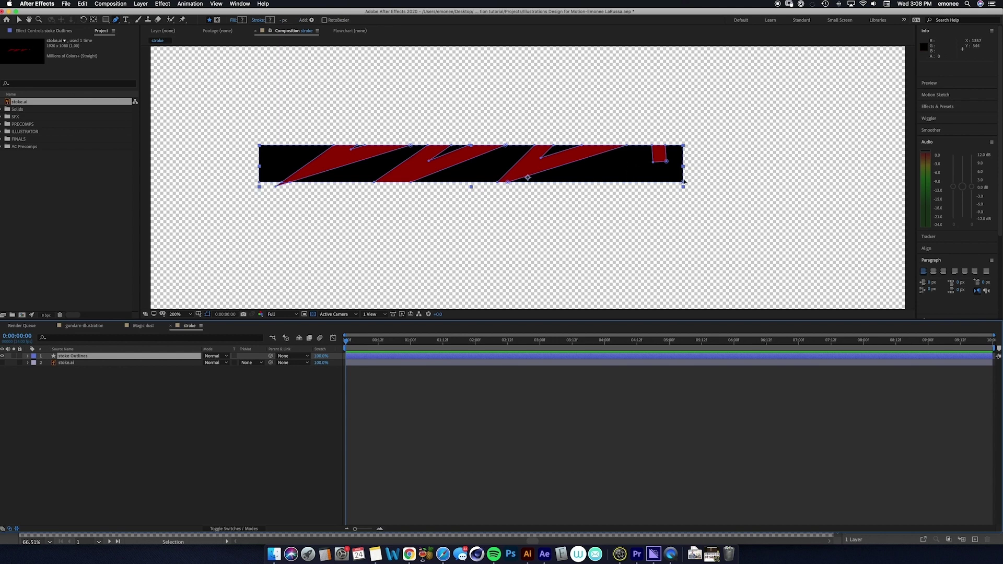
left_click_drag(684, 181, 509, 268)
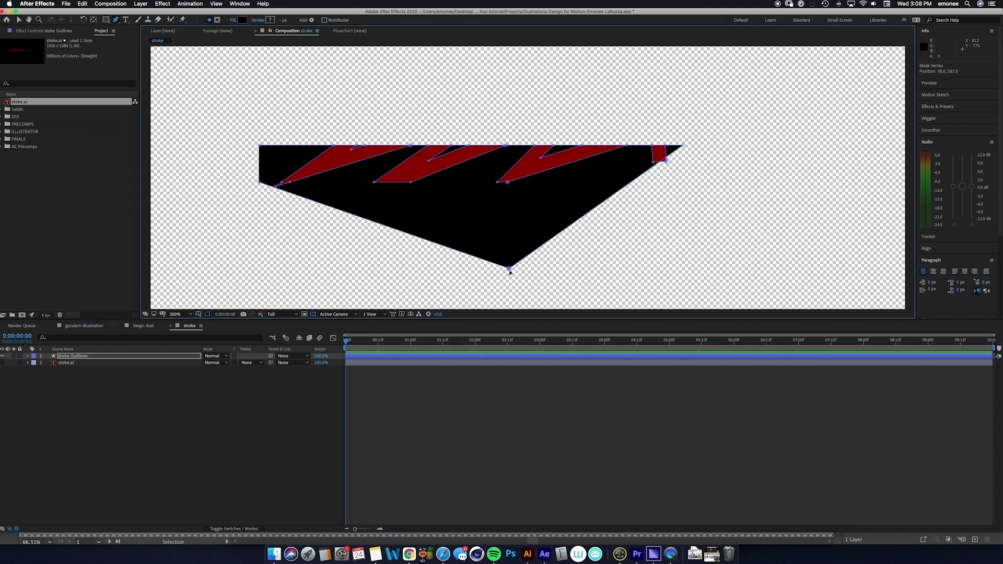
key("super+z")
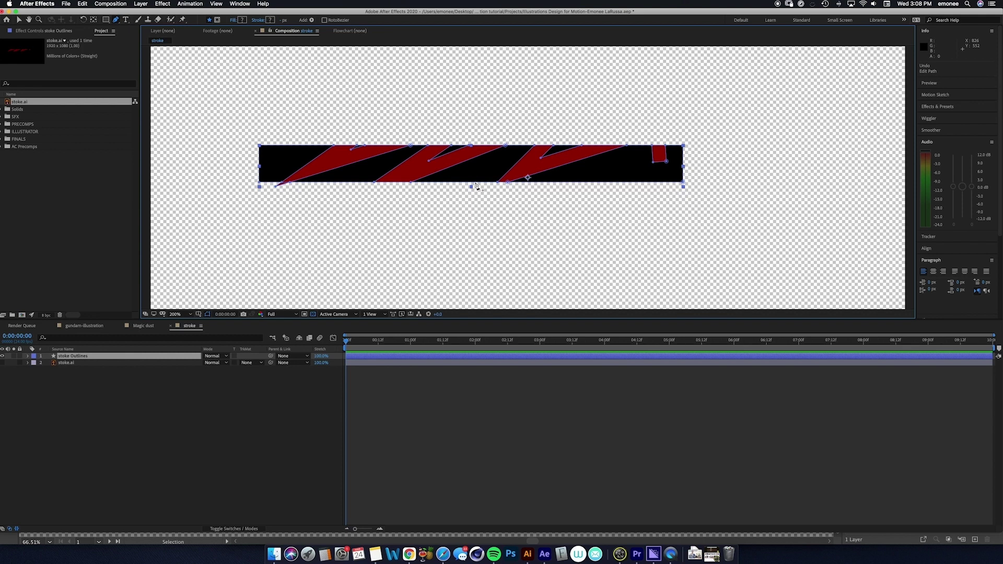
mouse_move(476, 186)
left_mouse_down()
mouse_move(478, 162)
mouse_move(465, 202)
left_mouse_up()
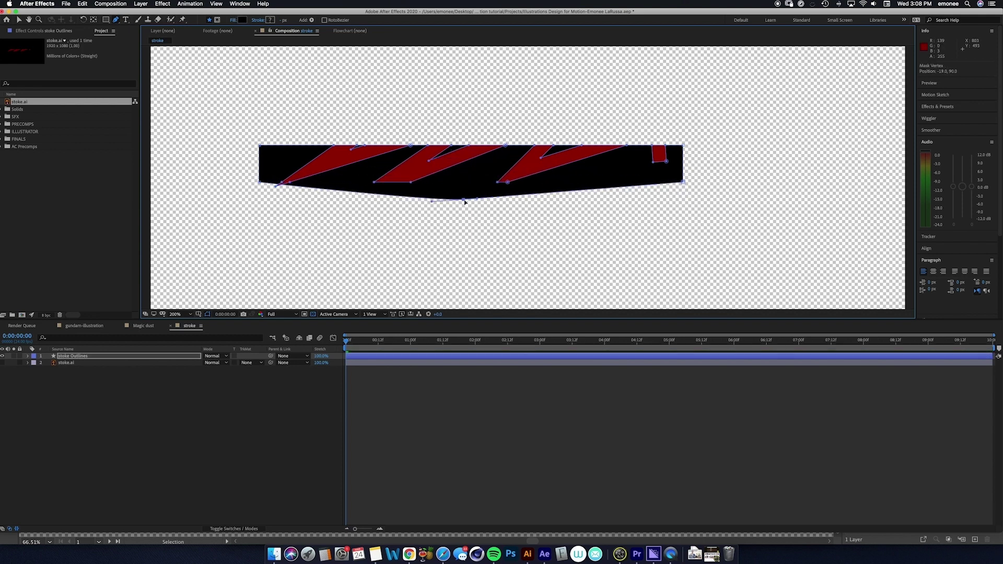
key("super+z")
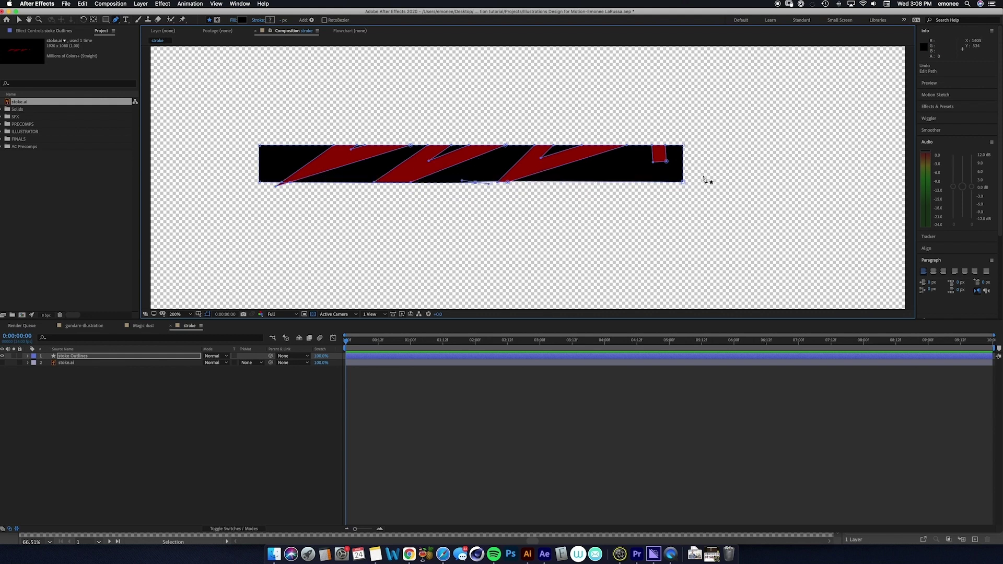
key("v")
left_click(554, 186)
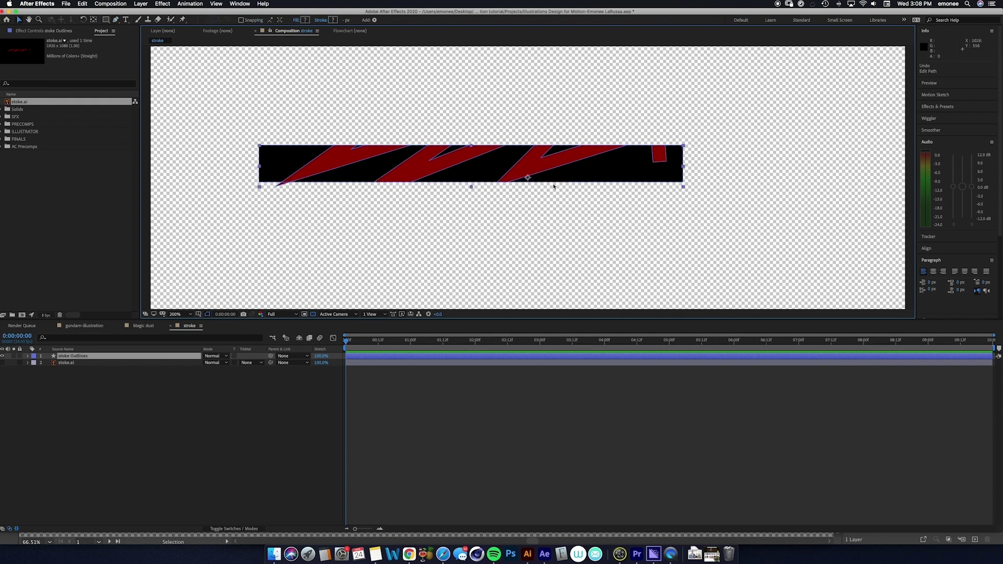
key("g")
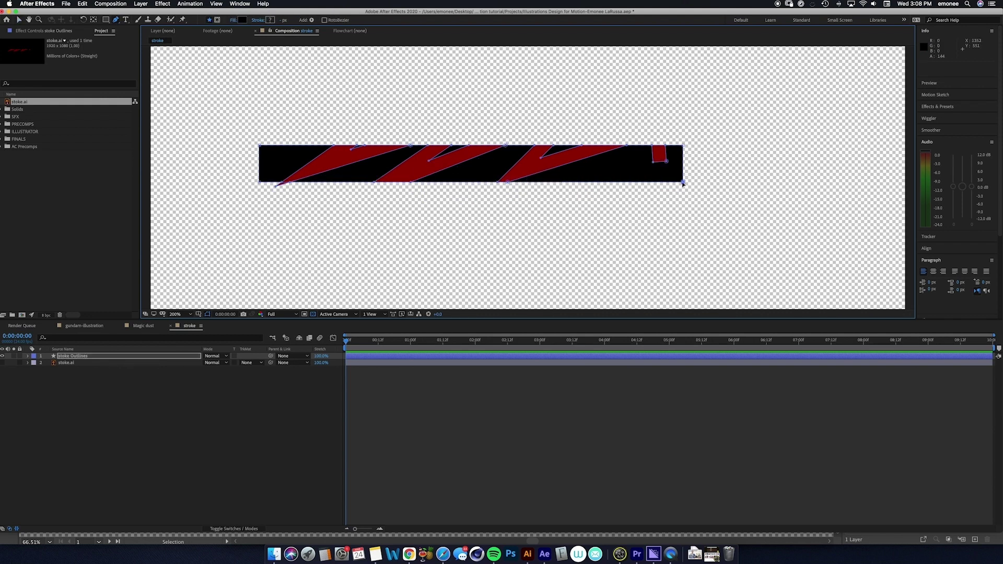
key("v")
left_click_drag(682, 183, 683, 166)
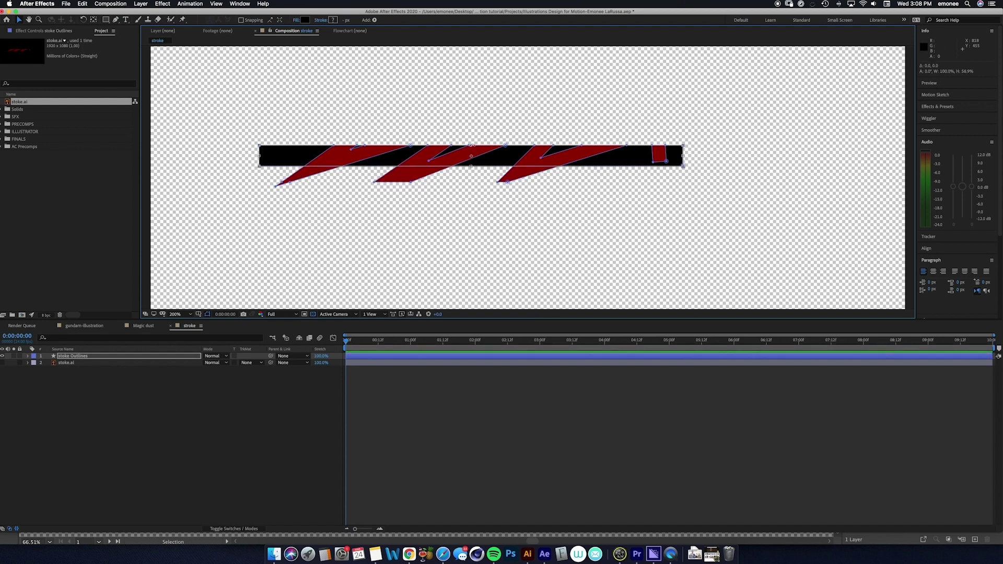
left_click_drag(471, 145, 471, 158)
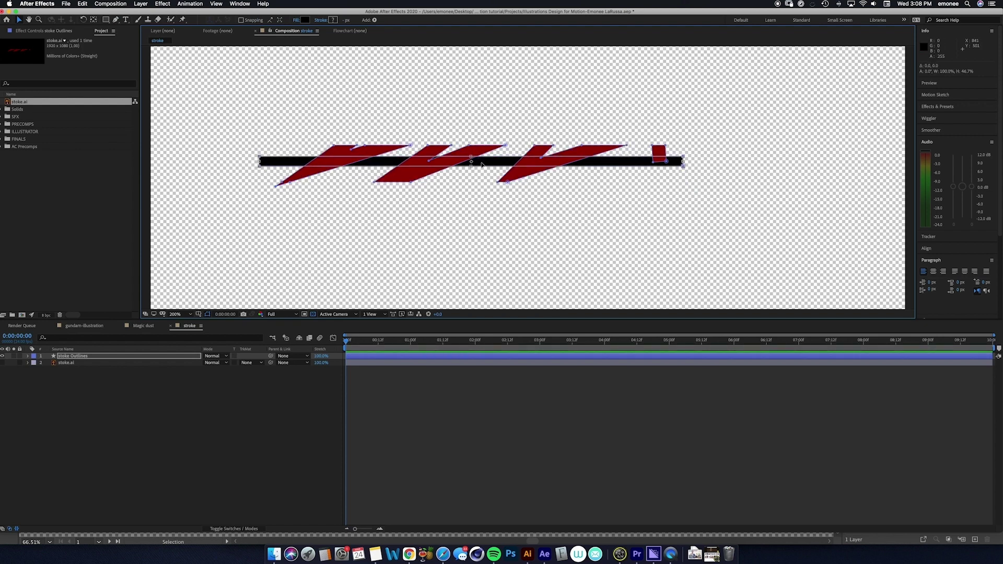
left_click(428, 401)
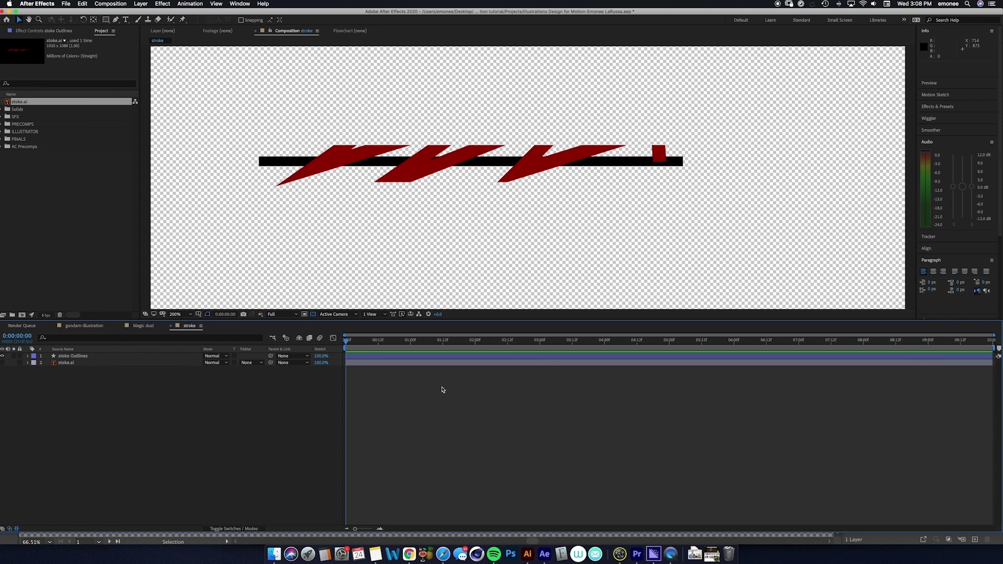
key("super+z")
Duplicate the Layer 1 Outlines layer.
left_click(527, 553)
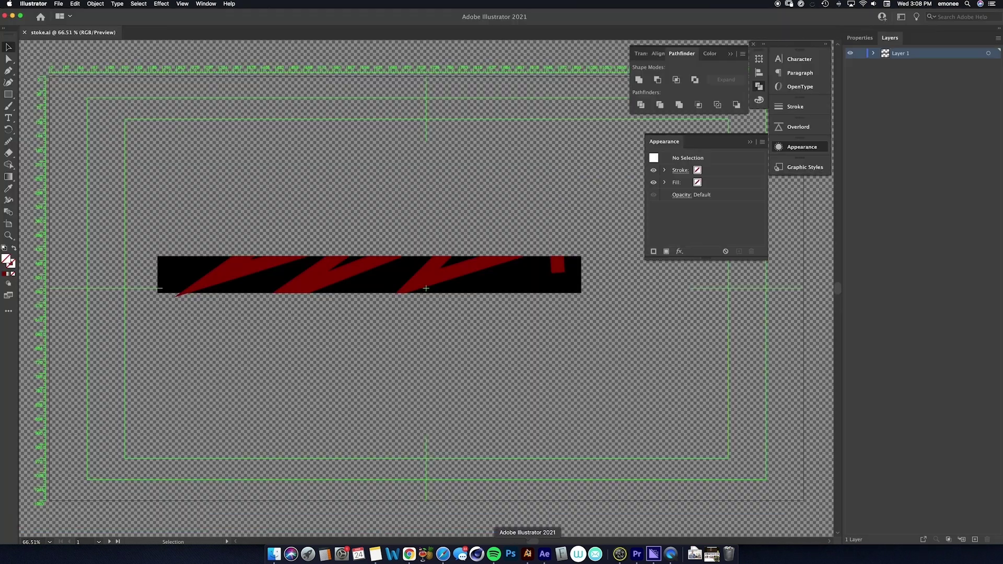
key("v")
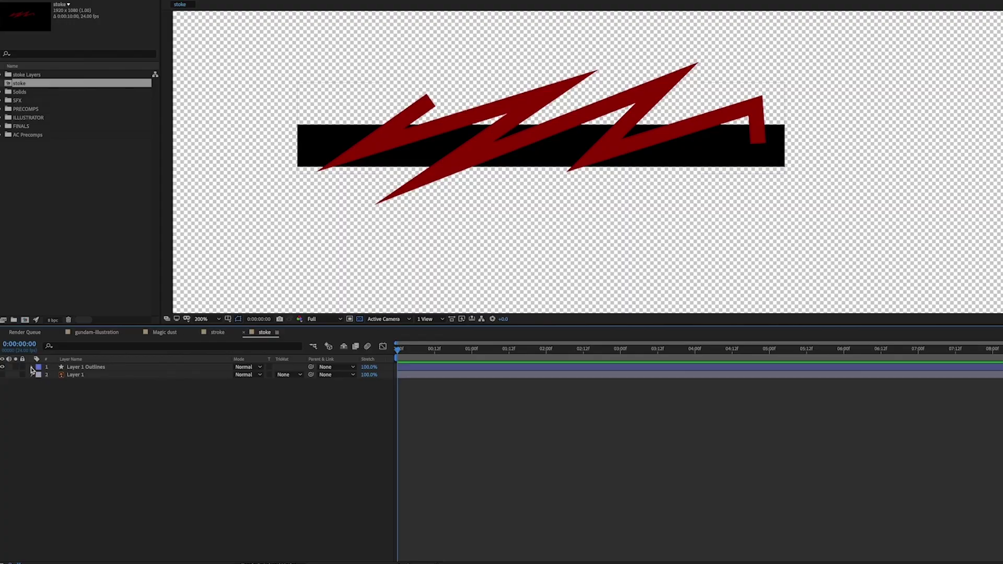
left_click(32, 366)
left_click(40, 375)
key("ctrl+d")
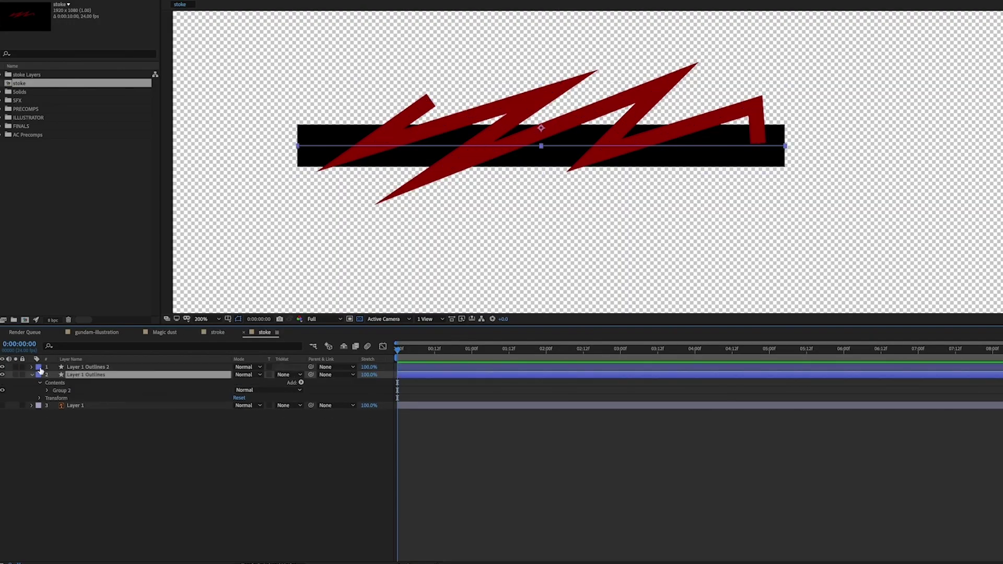
Rename the original layer 'black stroke' and the top duplicate 'red pattern'.
left_click(41, 375)
key("Return")
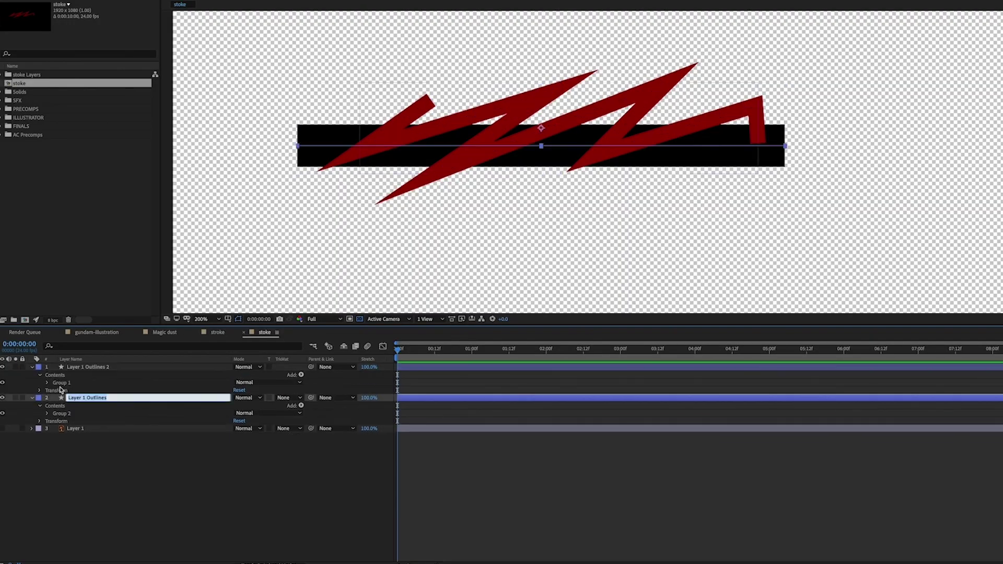
type("black stroke")
key("Return")
left_click(86, 366)
key("Return")
type("red")
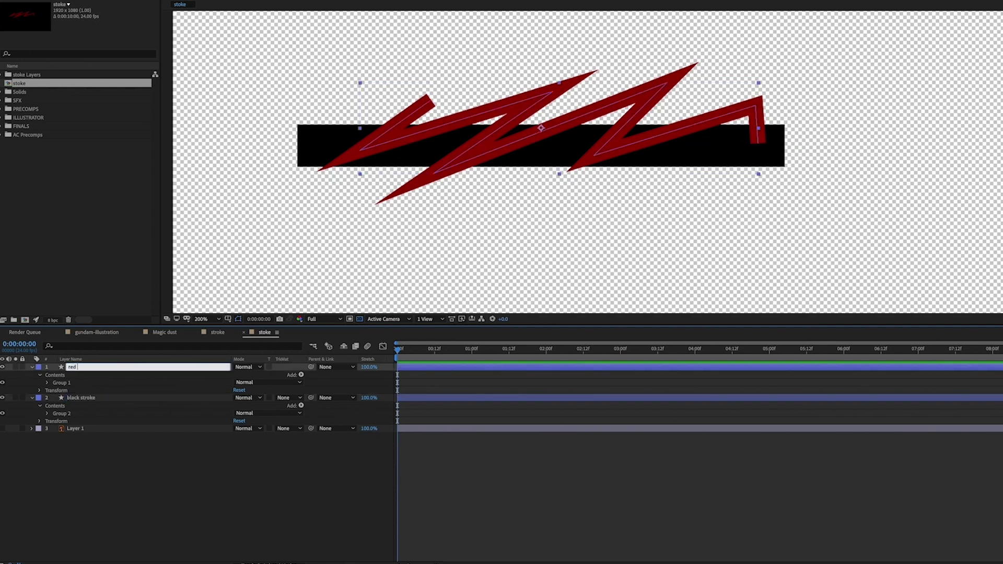
type(" pattern")
key("Return")
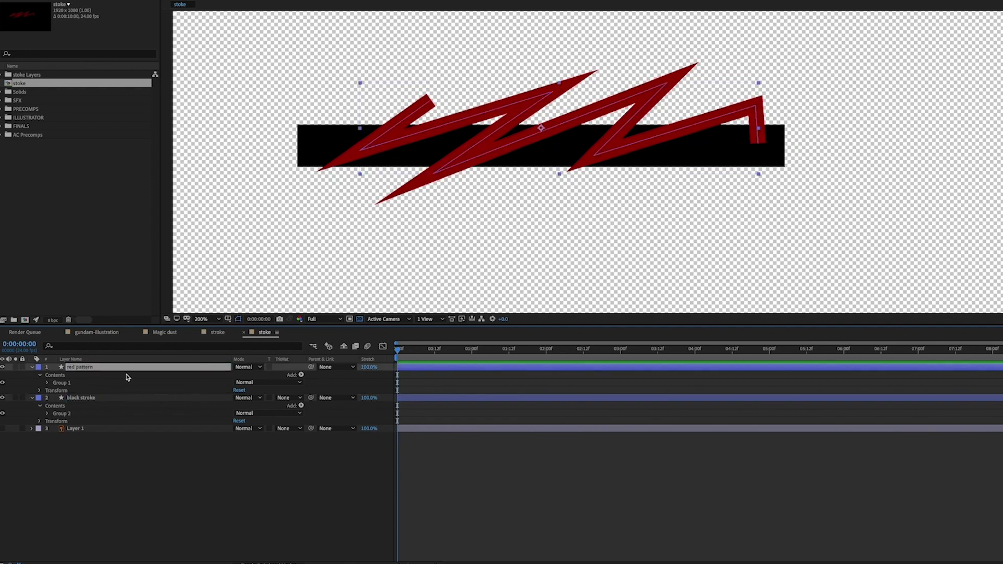
Apply Set Matte to red pattern, taking the matte from the black stroke layer.
key("ctrl+space")
type("set")
left_click(130, 390)
left_click(100, 19)
left_click(107, 46)
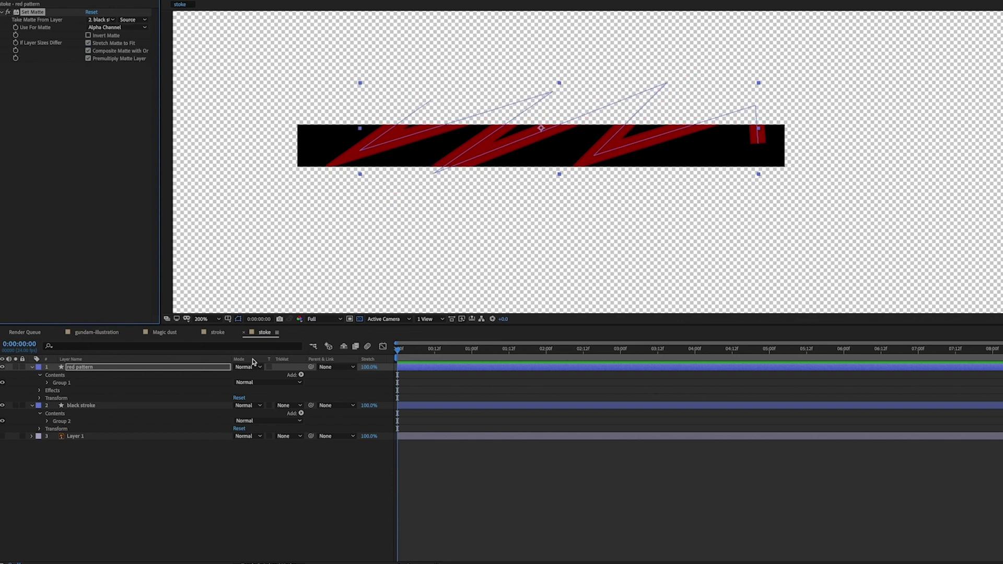
Give the black stroke Round Cap ends and bend its path into a curve.
left_click(47, 421)
left_click(55, 436)
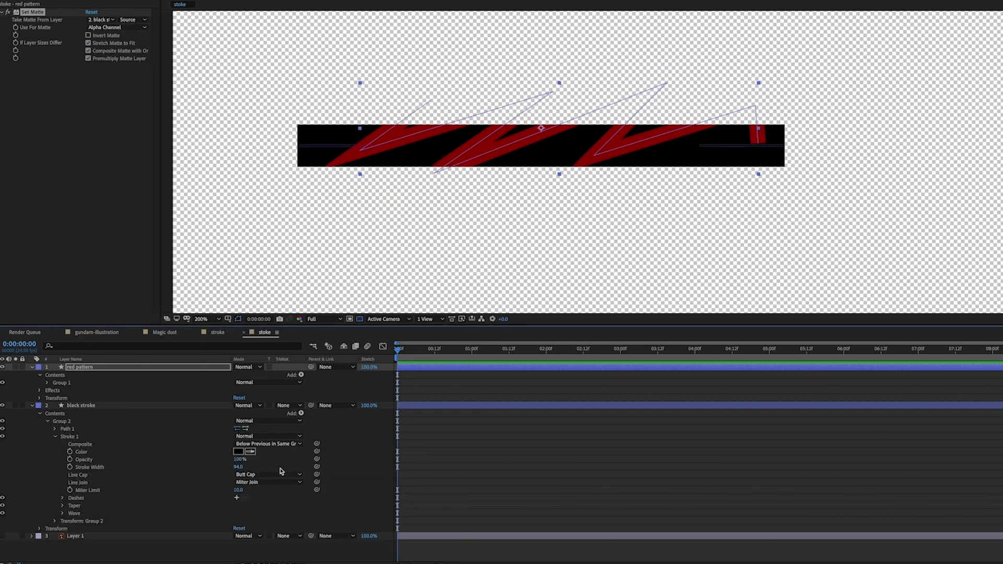
left_click(280, 474)
left_click(277, 490)
left_click(62, 506)
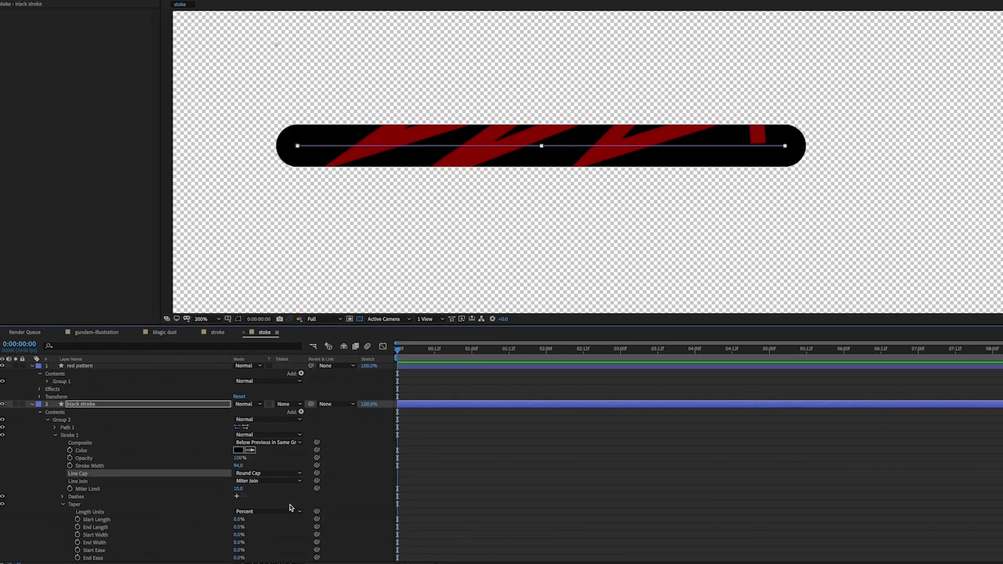
mouse_move(240, 520)
left_mouse_down()
mouse_move(272, 515)
mouse_move(226, 518)
left_mouse_up()
mouse_move(541, 145)
left_mouse_down()
mouse_move(543, 166)
mouse_move(647, 218)
mouse_move(477, 213)
mouse_move(694, 147)
mouse_move(711, 214)
left_mouse_up()
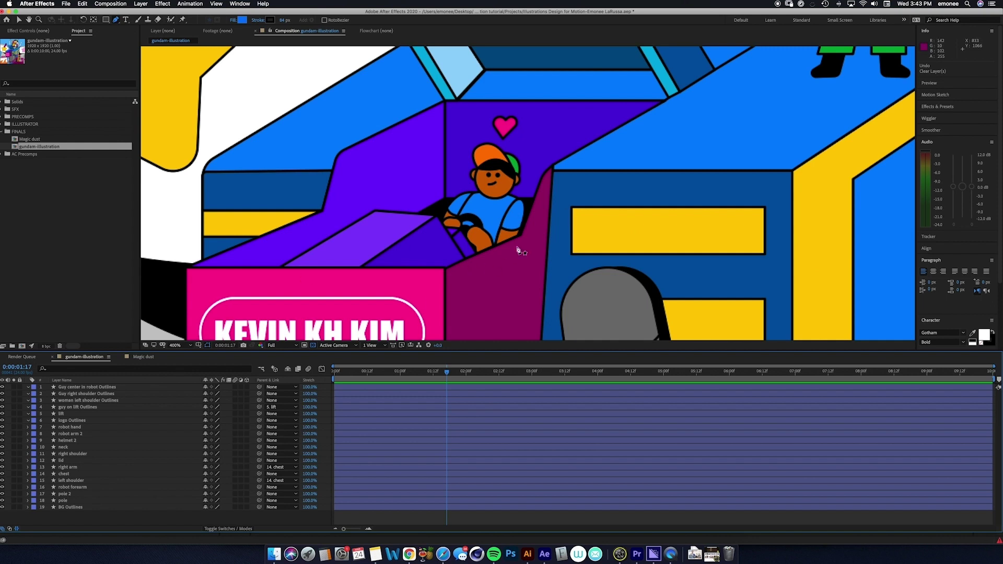
Delete the Right Hand and Right Arm groups from the character.
key("v")
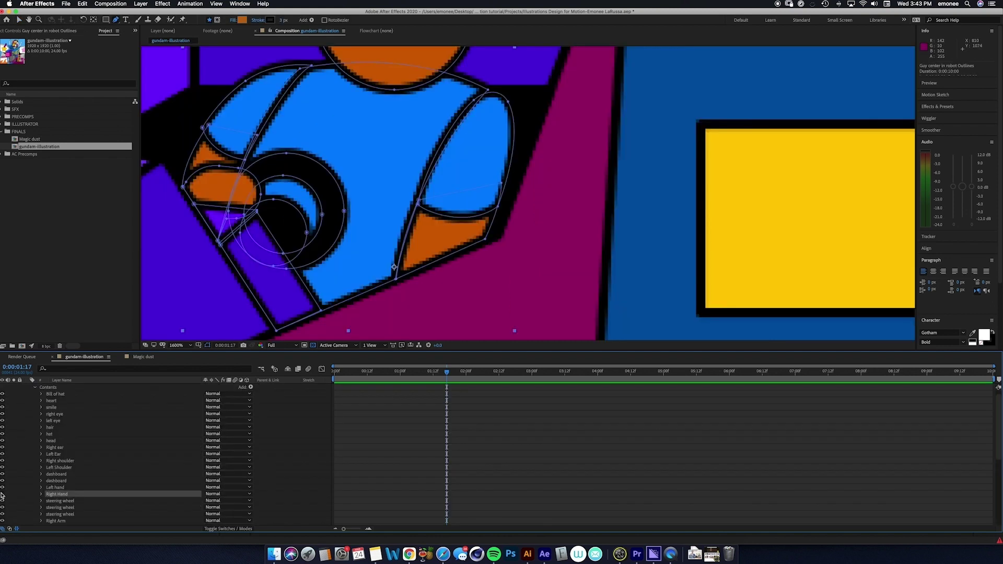
left_click(67, 494)
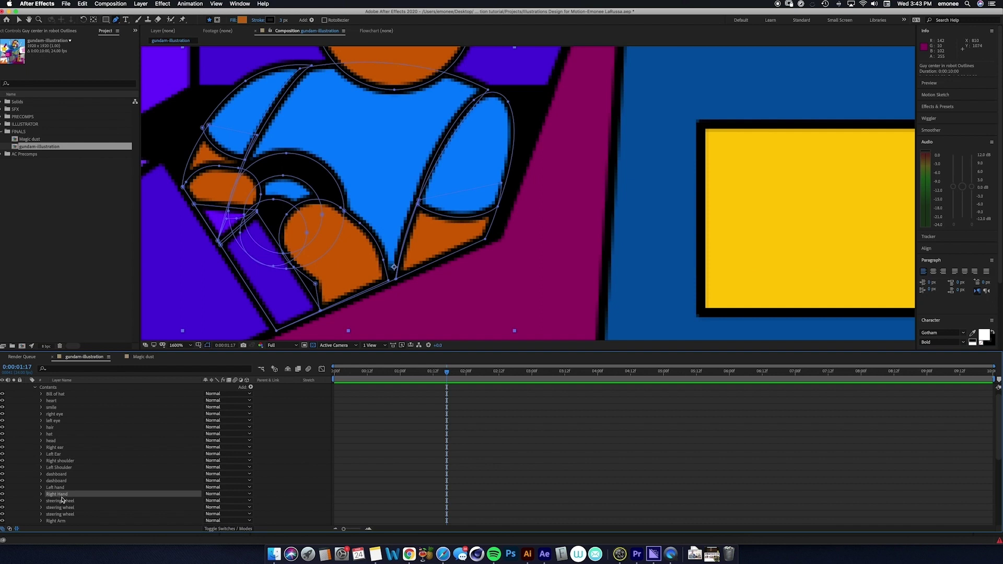
key("Delete")
left_click(61, 514)
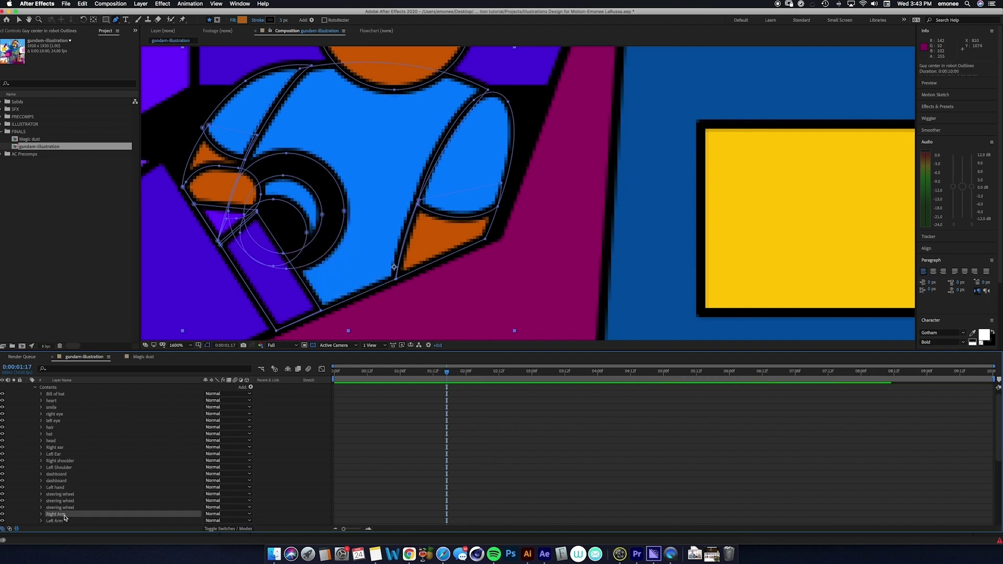
key("Delete")
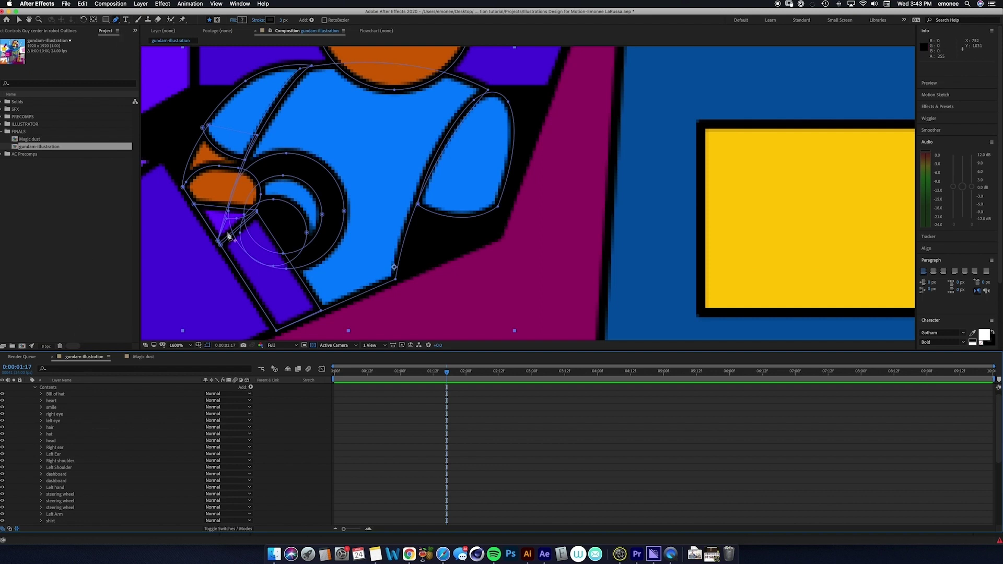
Draw a new three-point arm path from shoulder to hand with no fill and a heavier stroke.
left_click(460, 200)
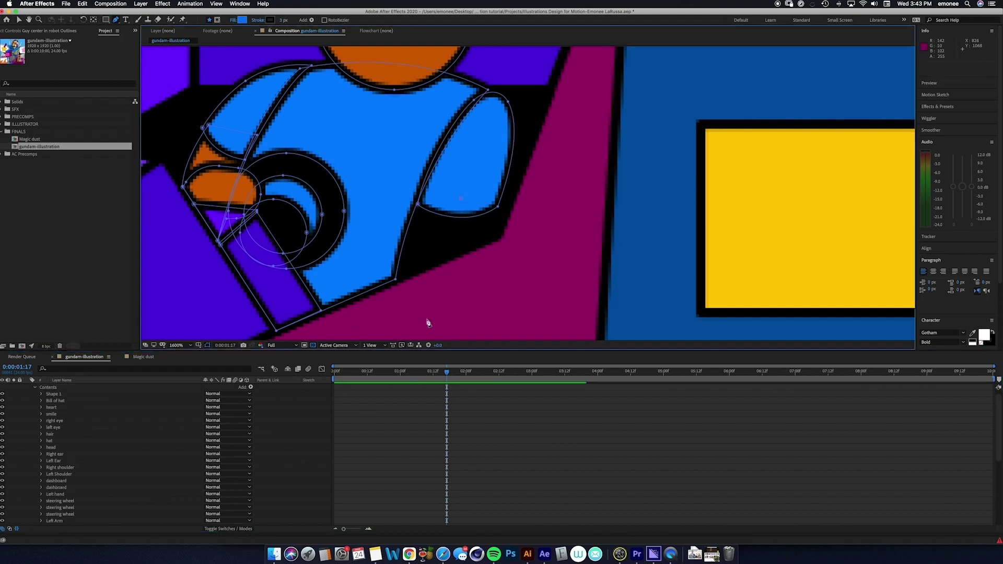
left_click_drag(428, 321, 409, 311)
left_click(394, 266)
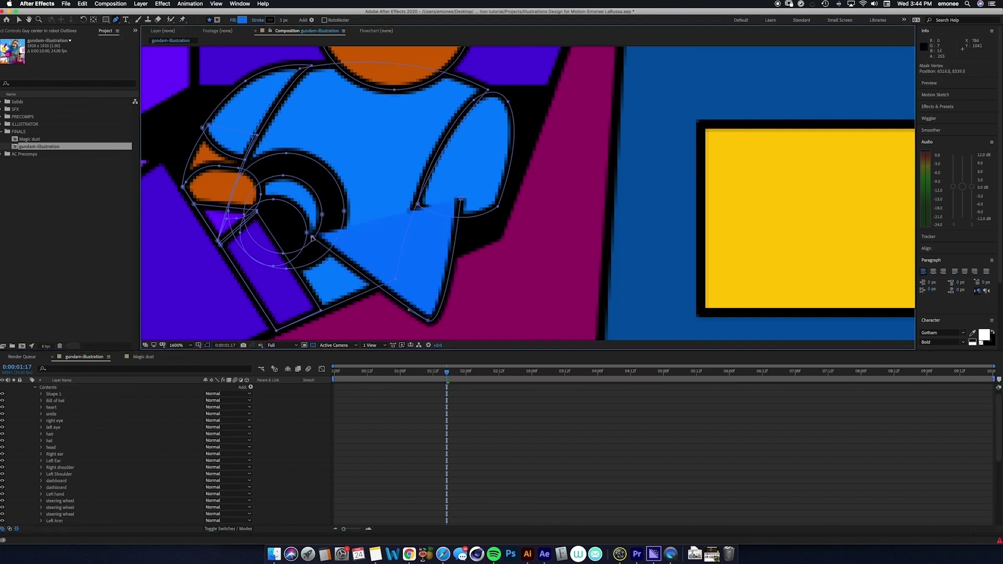
left_click(233, 20)
key("Return")
left_click_drag(285, 20, 308, 20)
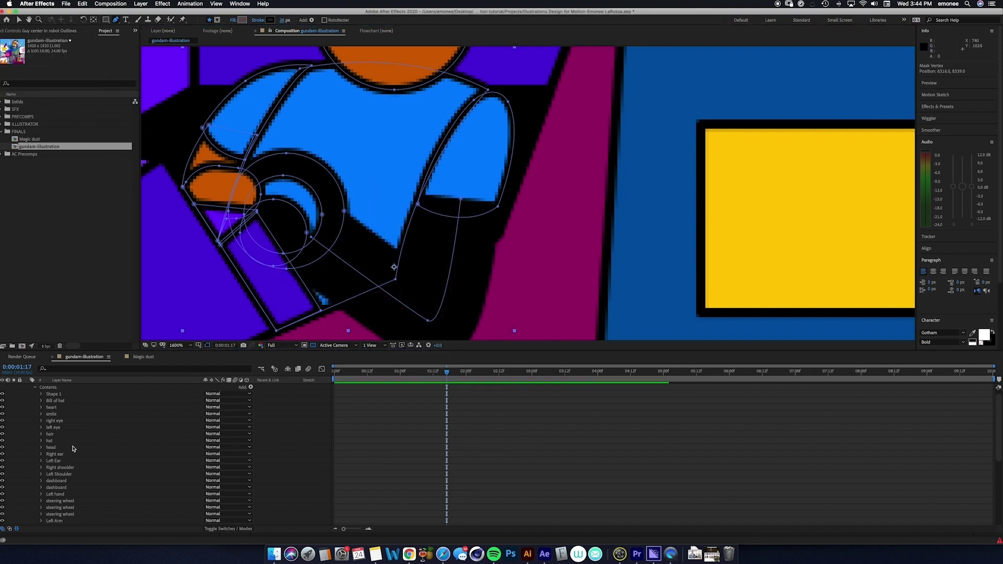
Rename Shape 1 to 'right arm' and give its stroke a Round Cap.
left_click(46, 394)
key("Return")
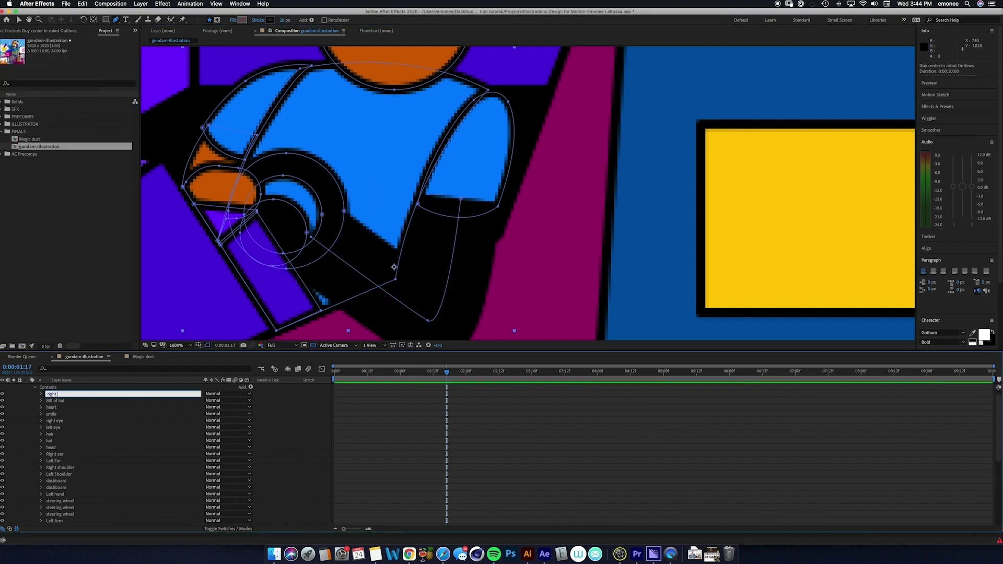
key("Return")
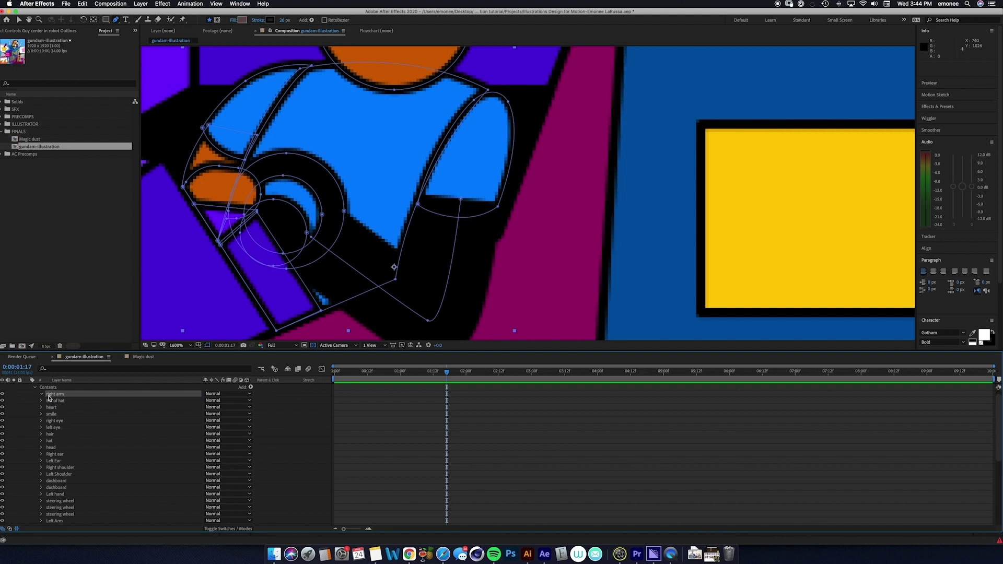
left_click(42, 394)
left_click(48, 407)
left_click(227, 440)
left_click(220, 448)
Colour the arm stroke with the character's sampled orange skin tone and adjust its width.
left_click(270, 20)
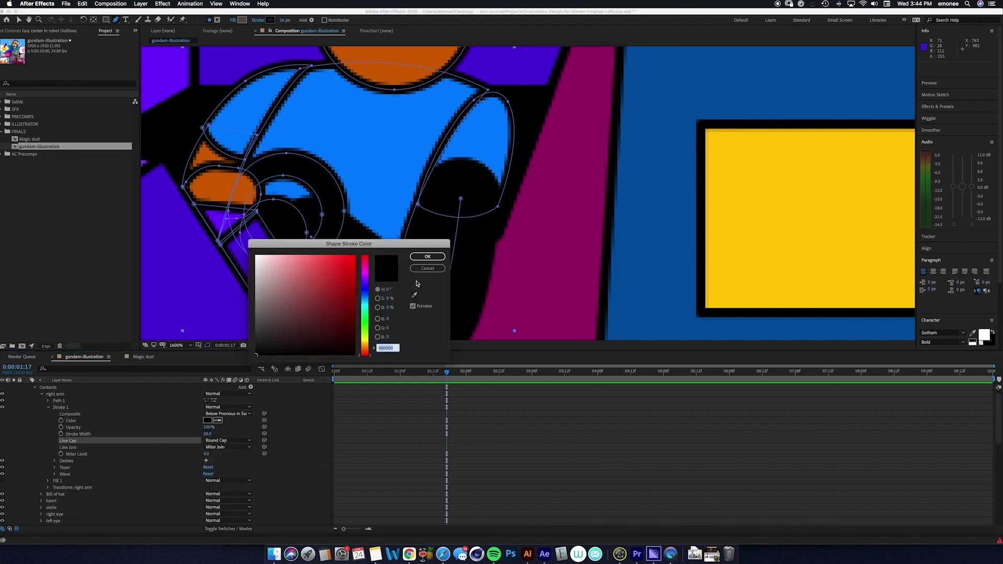
left_click(414, 296)
left_click(397, 68)
left_click(427, 256)
left_click_drag(284, 20, 282, 23)
Keyframe the arm's Path, reshape it at 1:00, and shift the keyframe to 0:16.
left_click(48, 402)
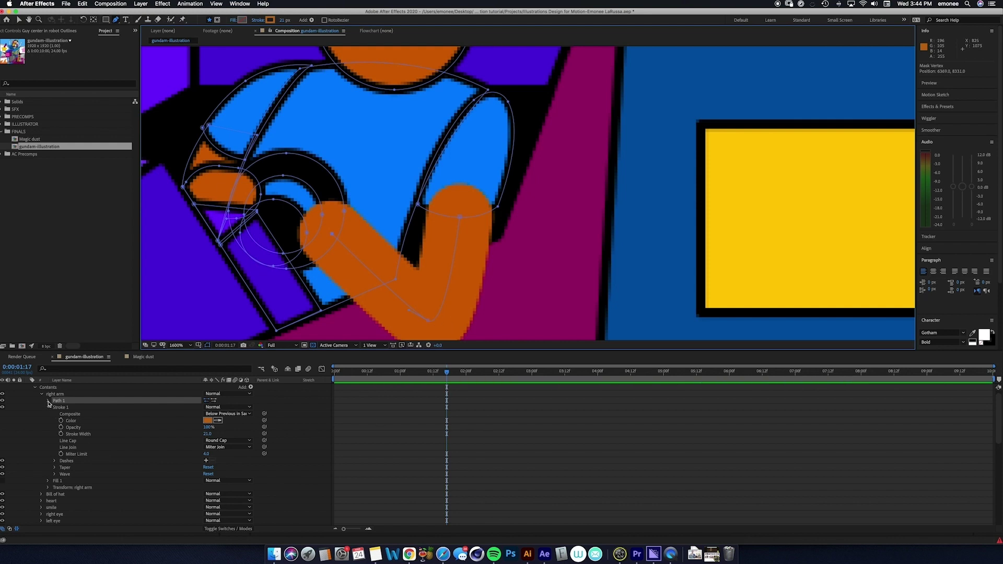
left_click(48, 401)
left_click(61, 407)
left_click(400, 371)
key("v")
left_click_drag(332, 234, 397, 299)
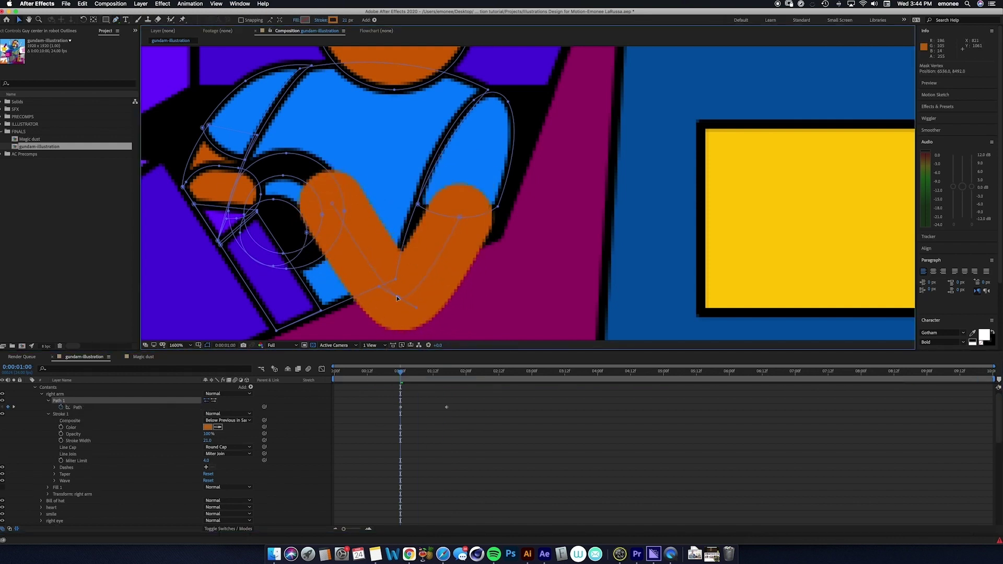
left_click_drag(400, 371, 446, 371)
right_click(400, 407)
left_click_drag(400, 407, 378, 407)
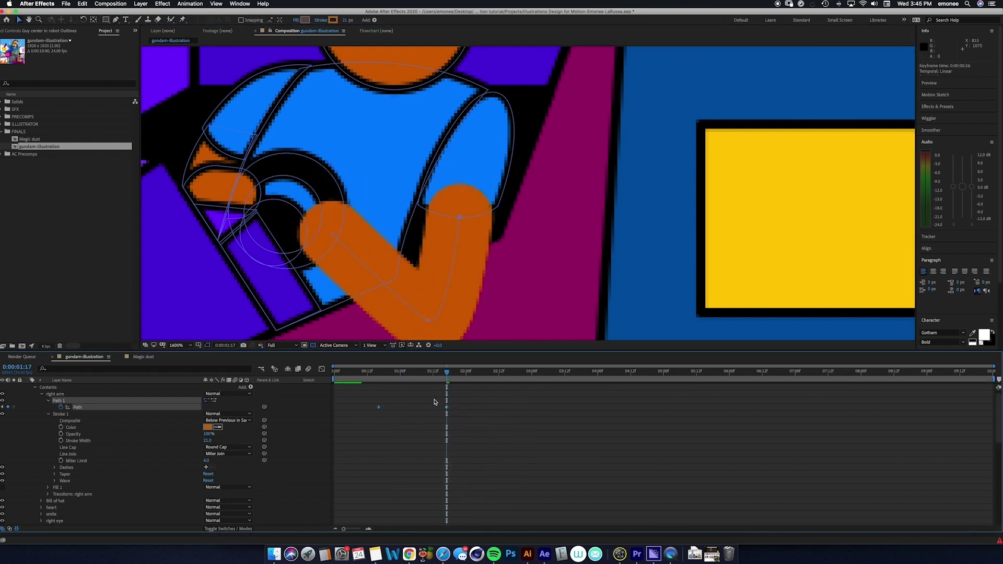
left_click(429, 326)
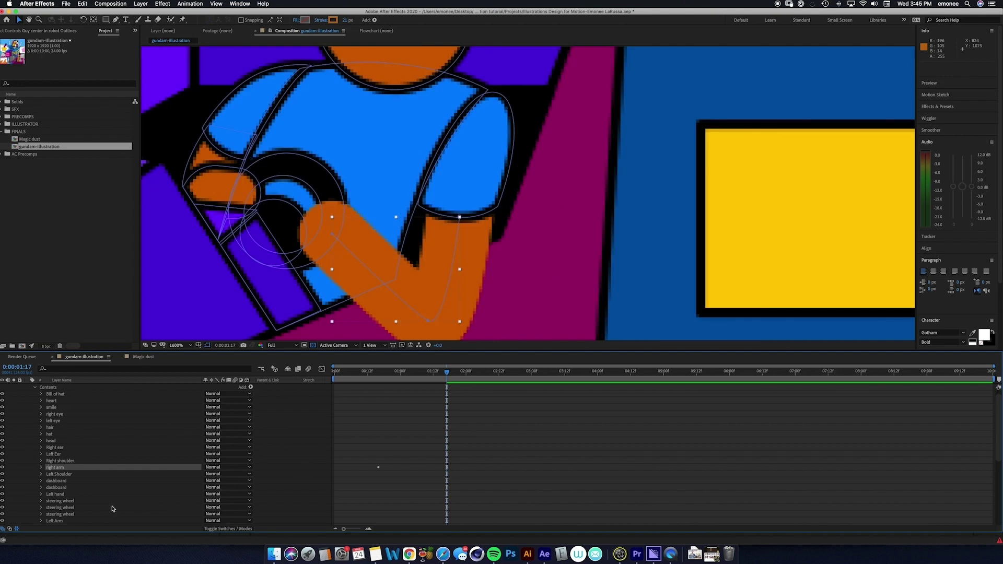
left_click(58, 476)
Move the chest box group to the top of the character outlines layer's contents.
left_click(43, 486)
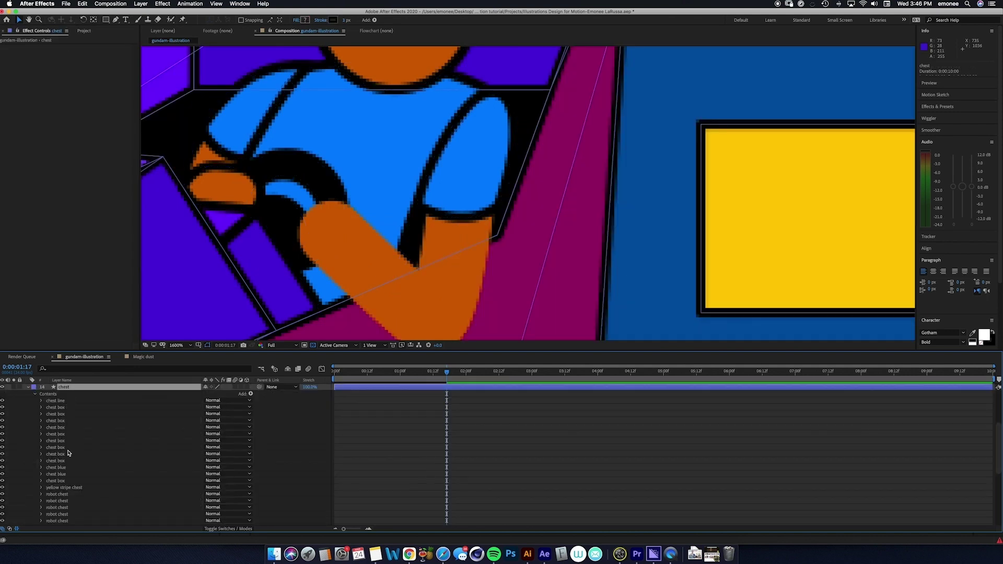
scroll(65, 452, "up", 5)
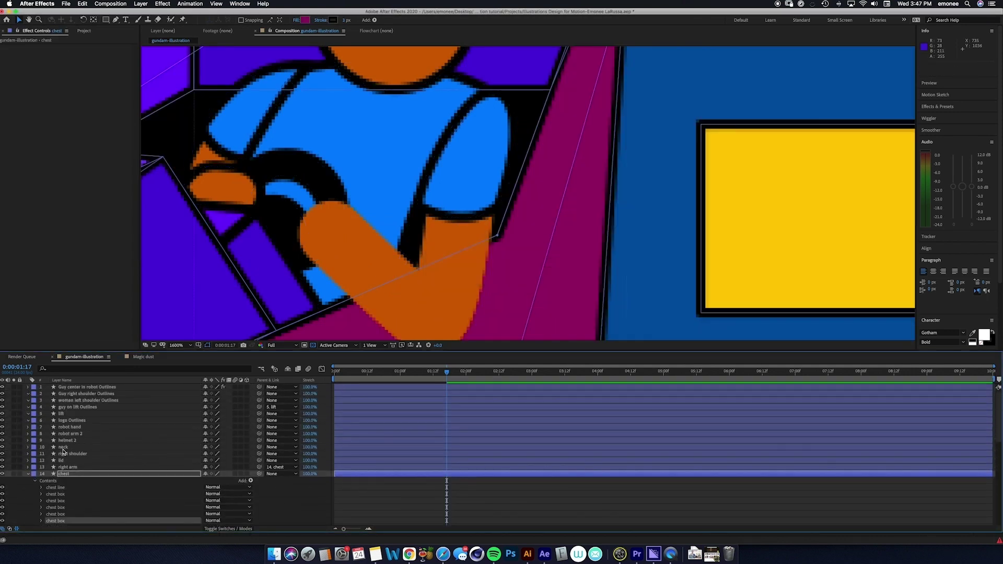
left_click(85, 417)
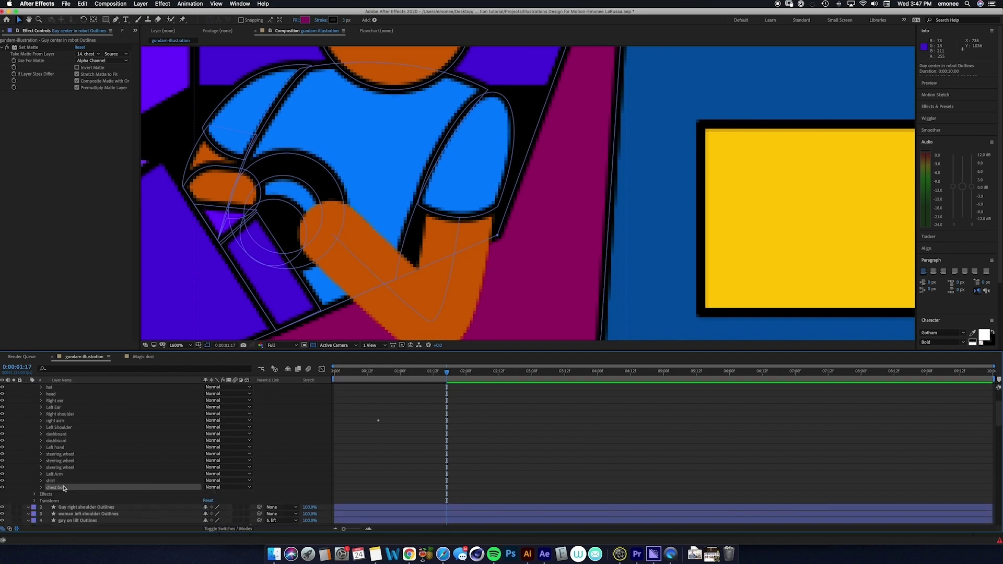
left_click_drag(63, 488, 65, 404)
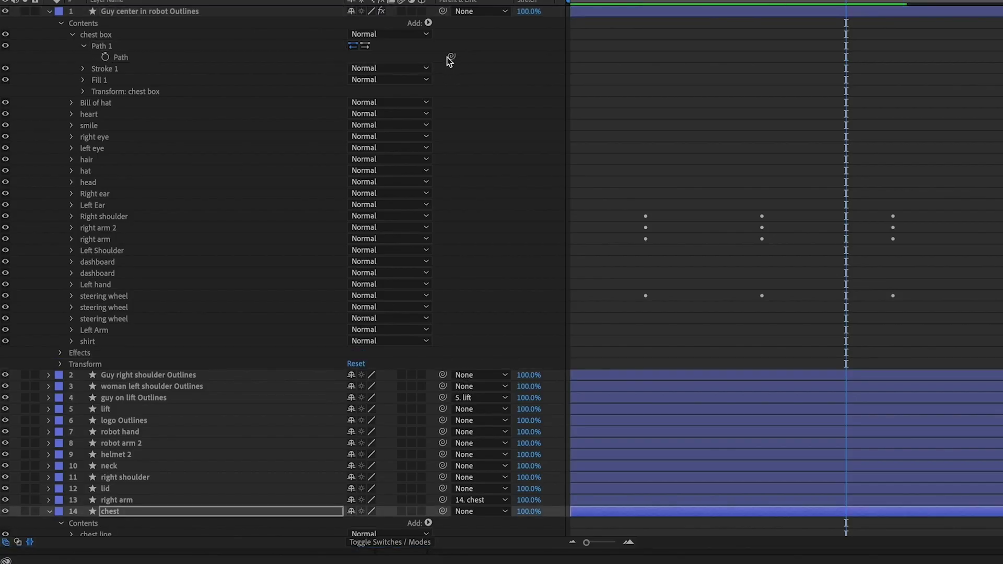
Link the guy layer's chest box path to the chest layer's chest box path and nudge a vertex.
left_click(450, 59)
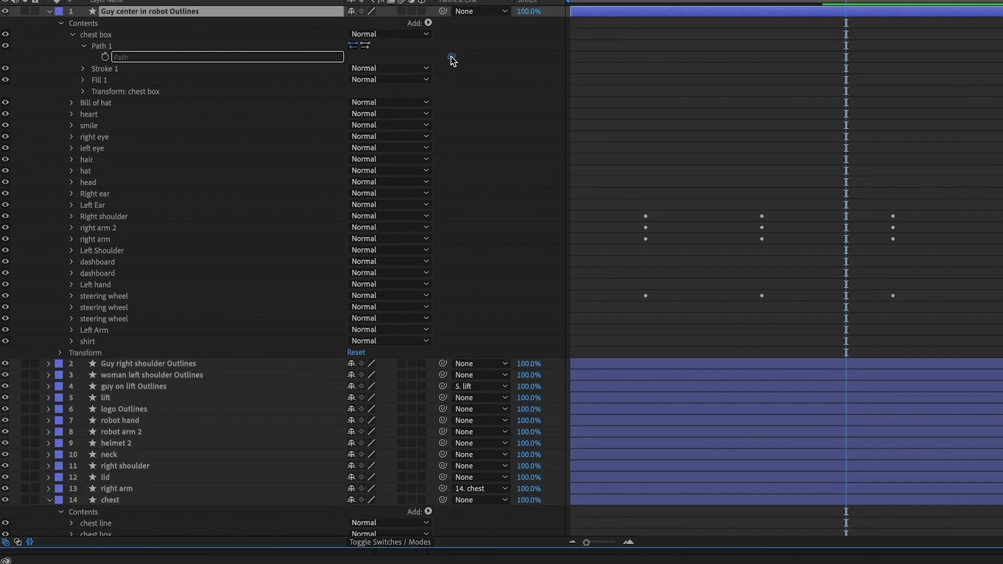
left_click_drag(453, 61, 130, 499)
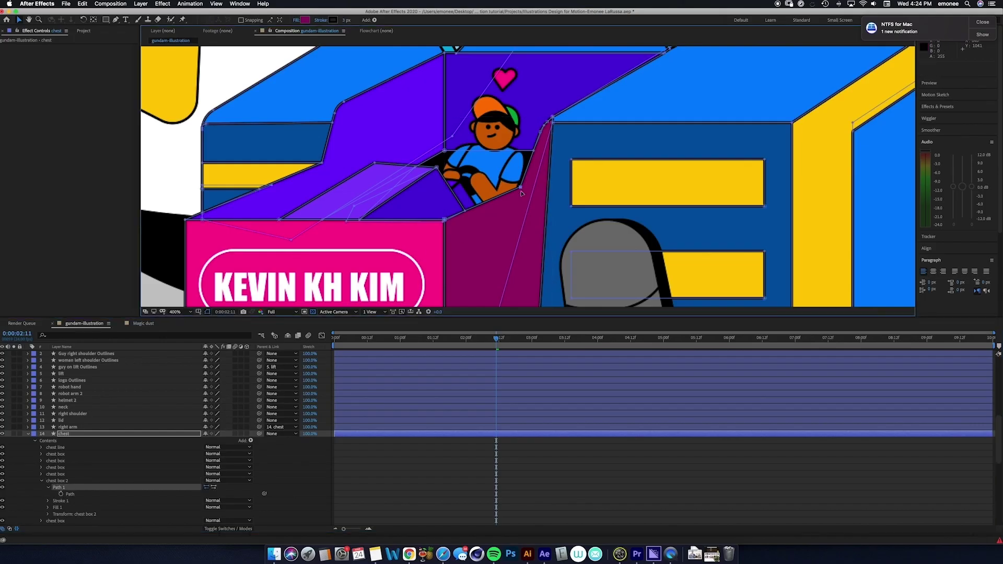
mouse_move(521, 191)
left_mouse_down()
mouse_move(532, 157)
mouse_move(519, 191)
left_mouse_up()
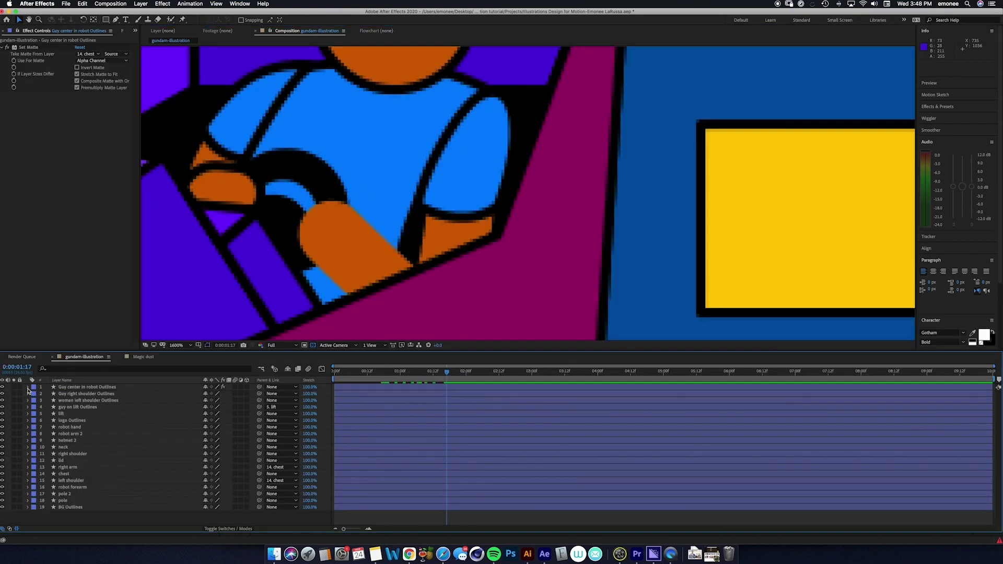
Show the Guy layer's keyframed paths and play and scrub the arm animation to 01:15.
left_click(439, 387)
key("j")
key("space")
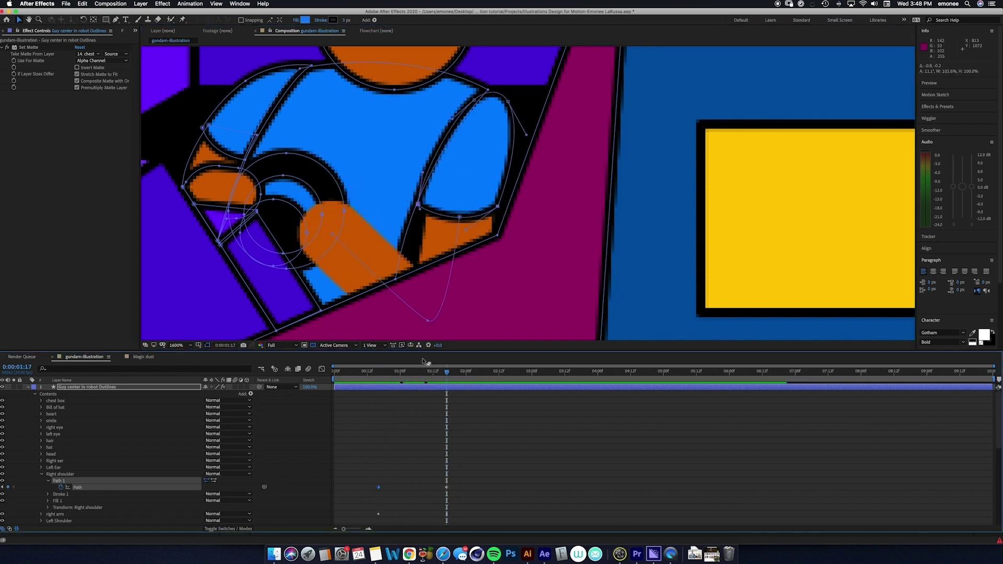
key("u")
left_click(377, 373)
left_click_drag(377, 373, 441, 374)
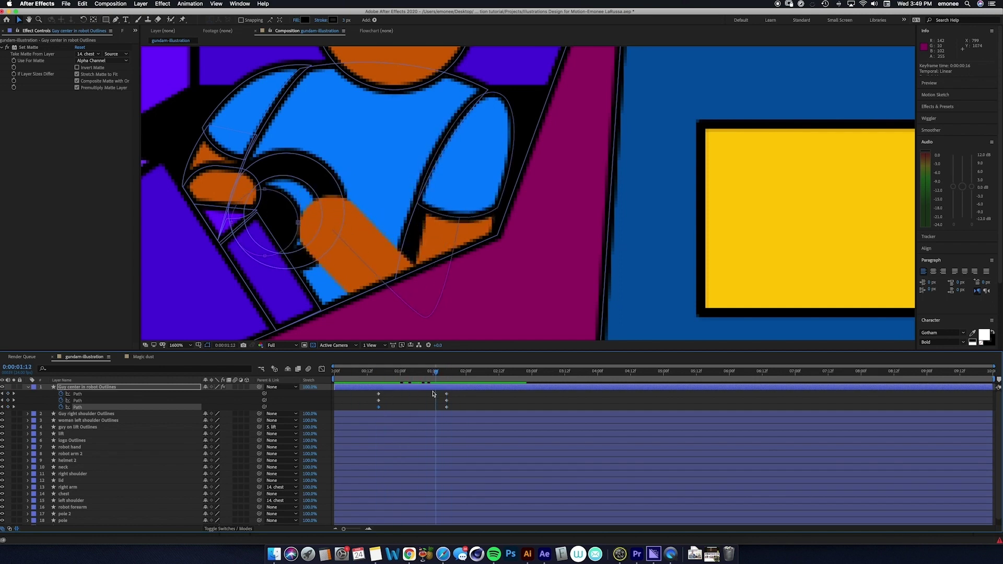
left_click(28, 387)
Duplicate the right arm group as right arm 2.
left_click(58, 480)
key("super+d")
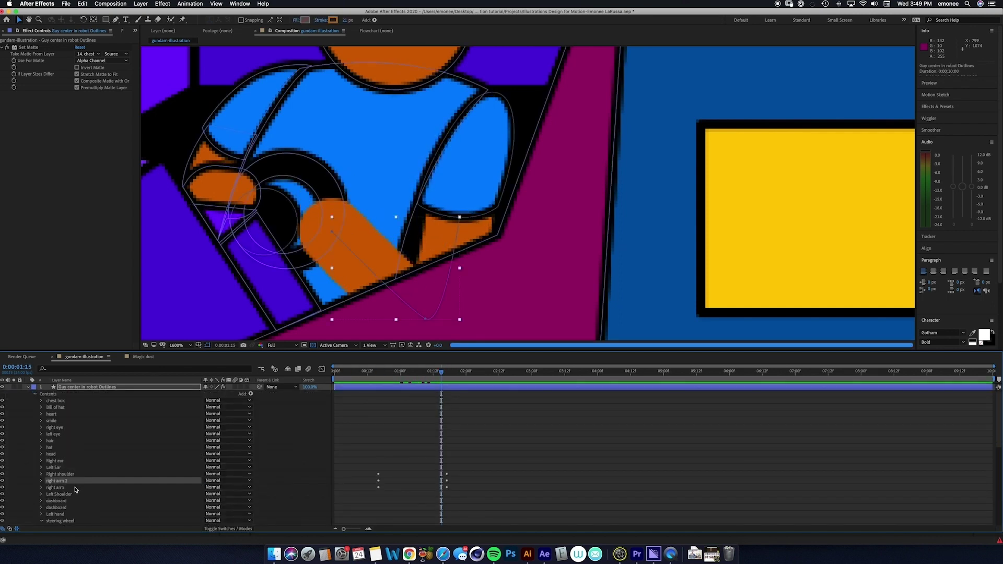
left_click(41, 514)
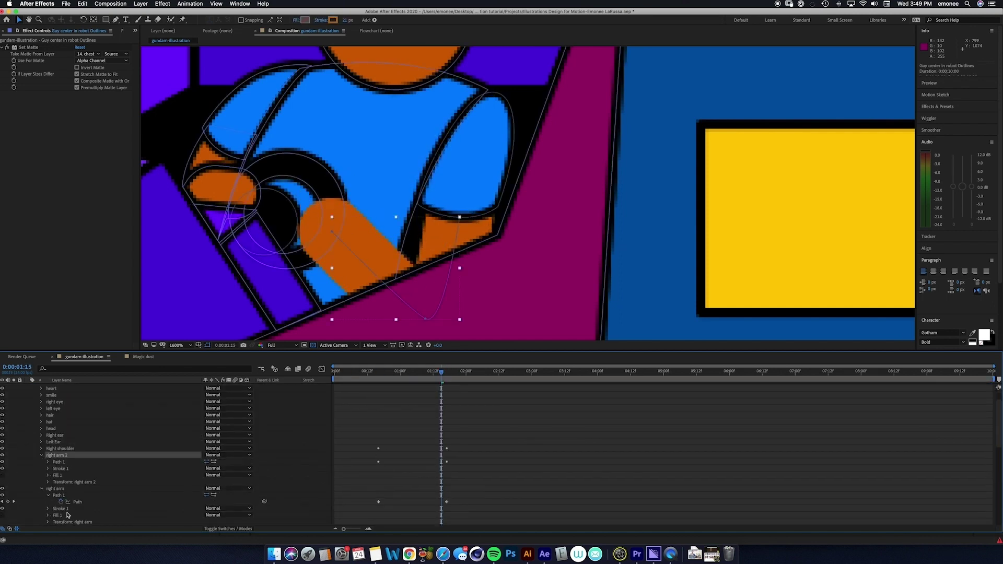
left_click(47, 462)
left_click(76, 494)
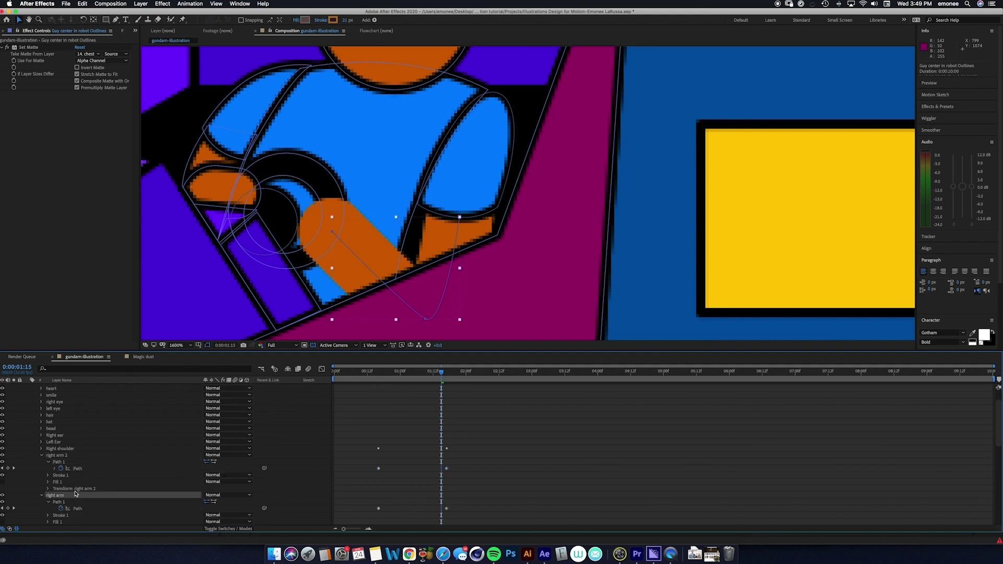
Set the right arm's stroke colour to near-black.
left_click(333, 20)
left_click(324, 337)
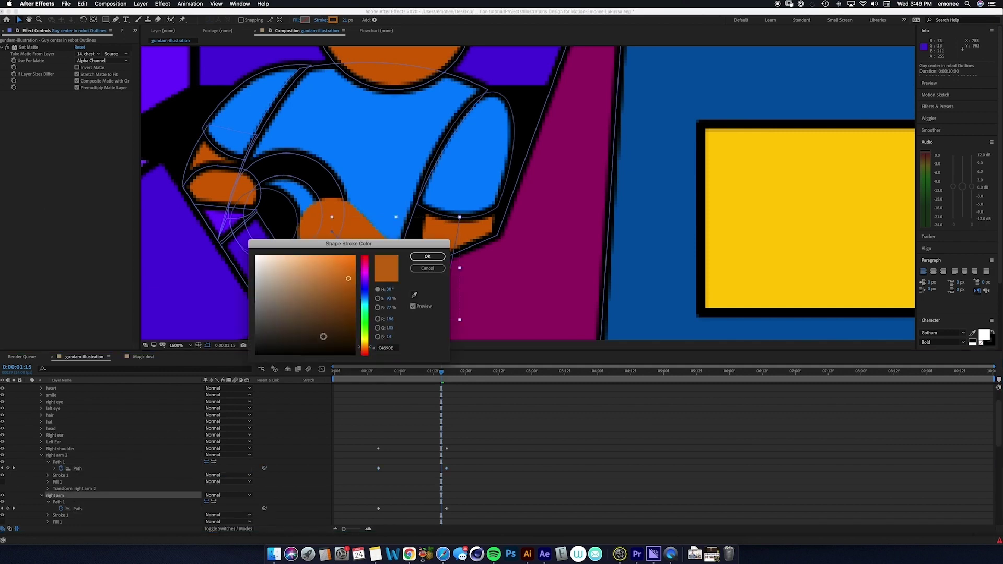
left_click(428, 257)
key("Up")
key("Up")
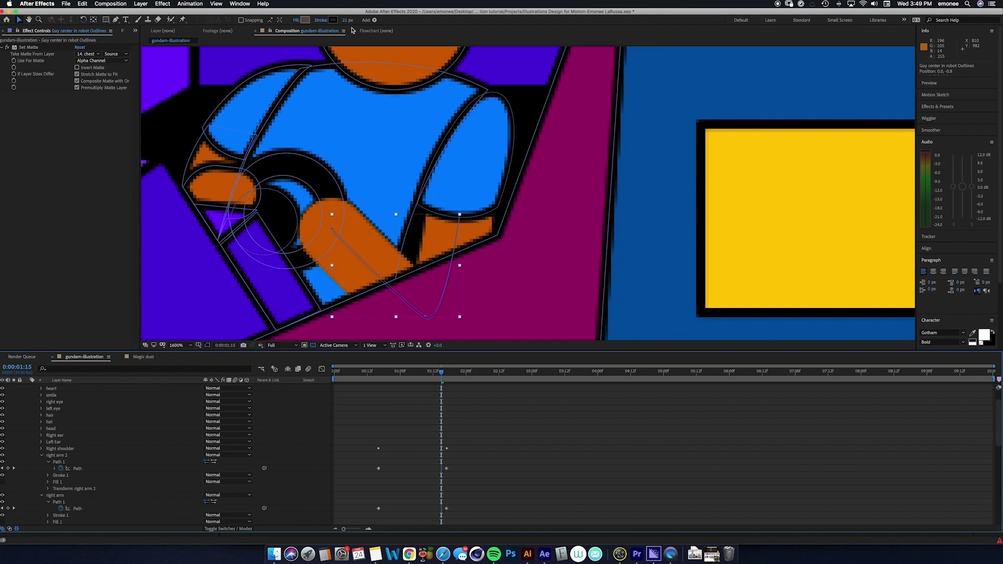
key("Down")
key("Down")
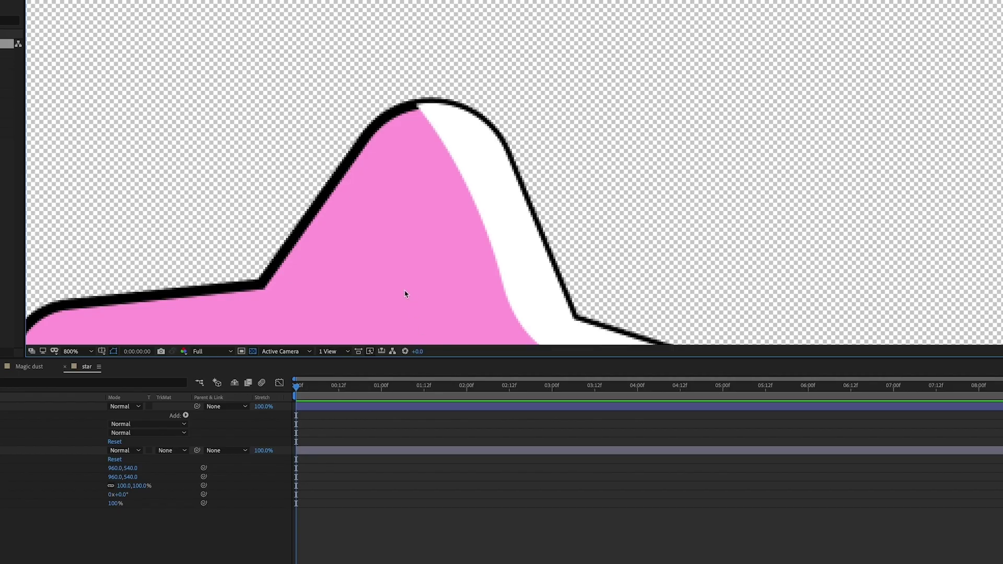
Zoom out and pan the viewer so the whole pink star is visible.
scroll(402, 300, "down", 4)
left_click_drag(483, 293, 471, 224)
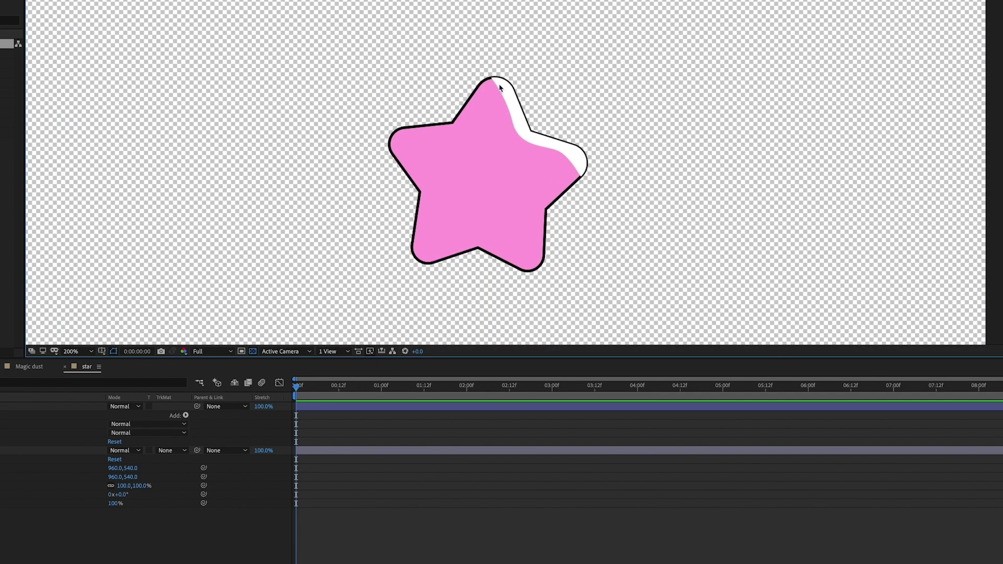
Duplicate the star shape group as star 2 and move it to the top of the contents.
left_click(35, 403)
left_click(35, 383)
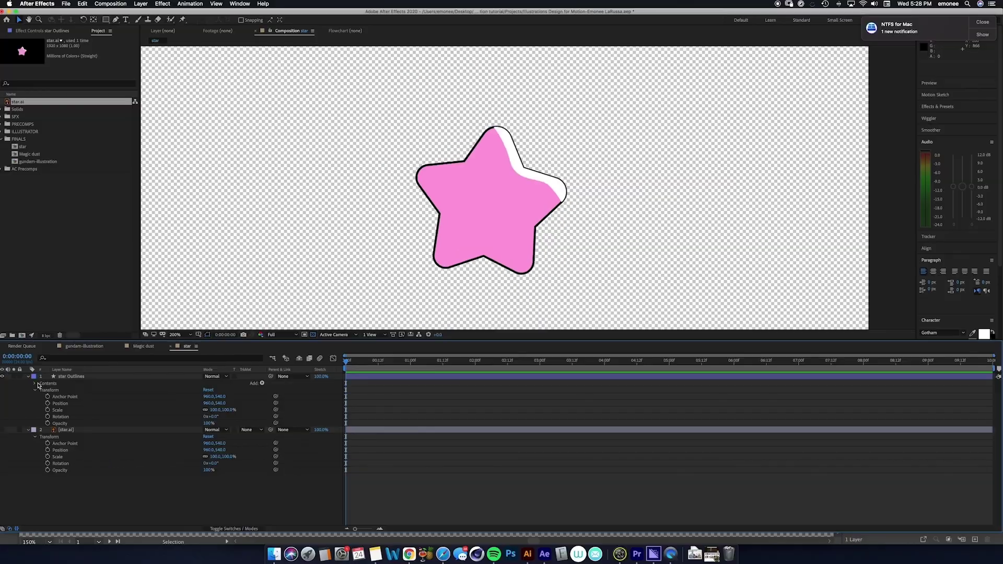
left_click(29, 376)
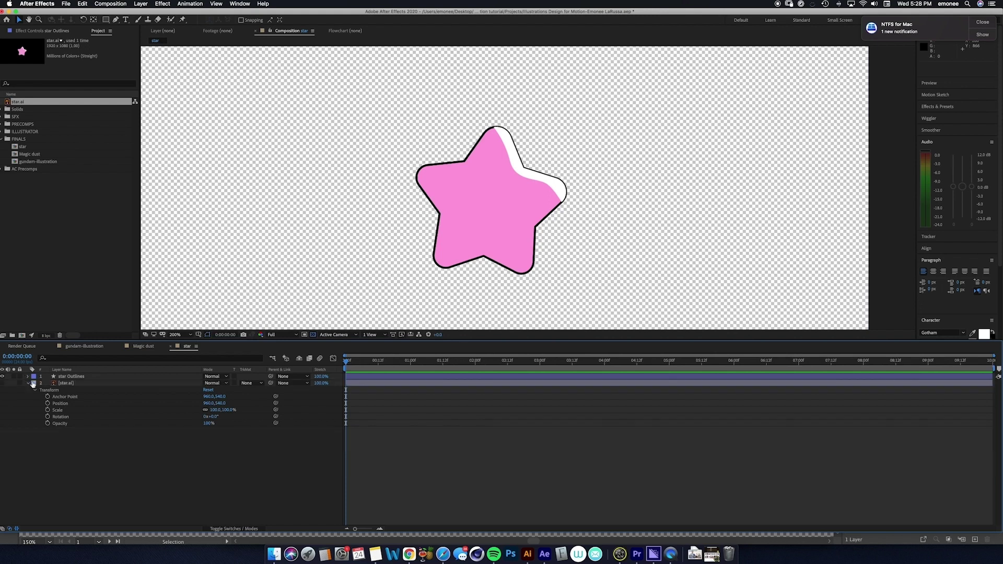
left_click(68, 376)
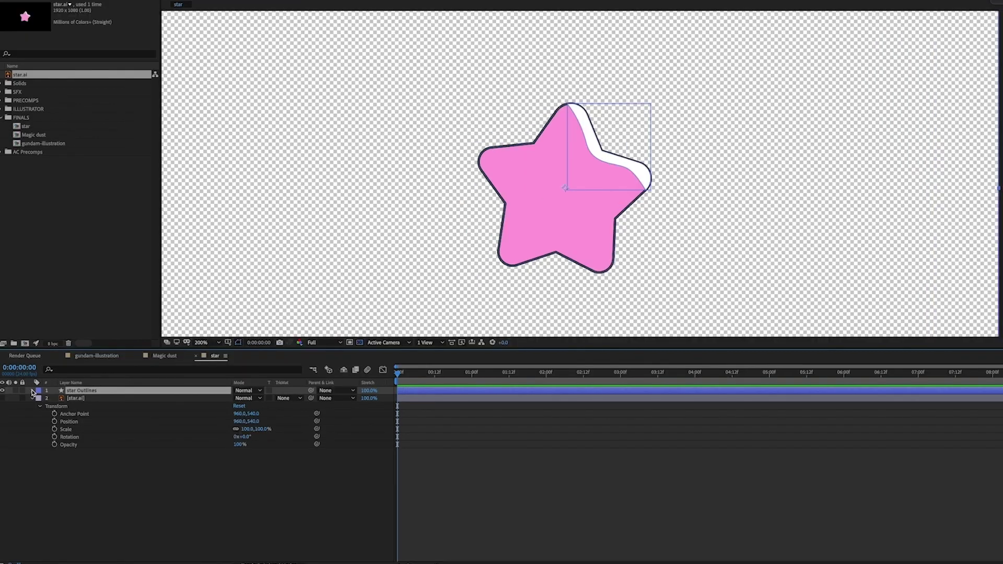
left_click(28, 376)
left_click(35, 383)
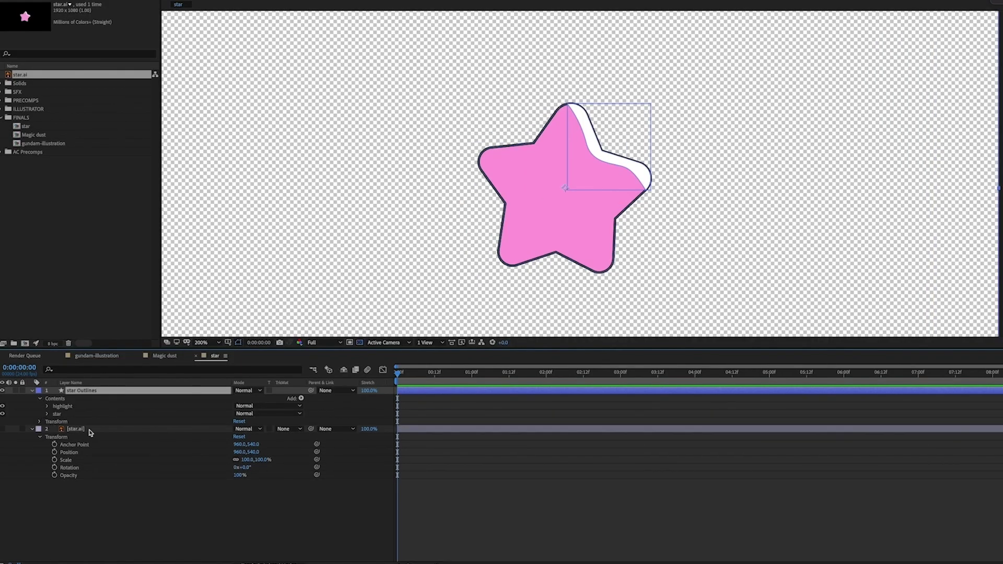
left_click(59, 414)
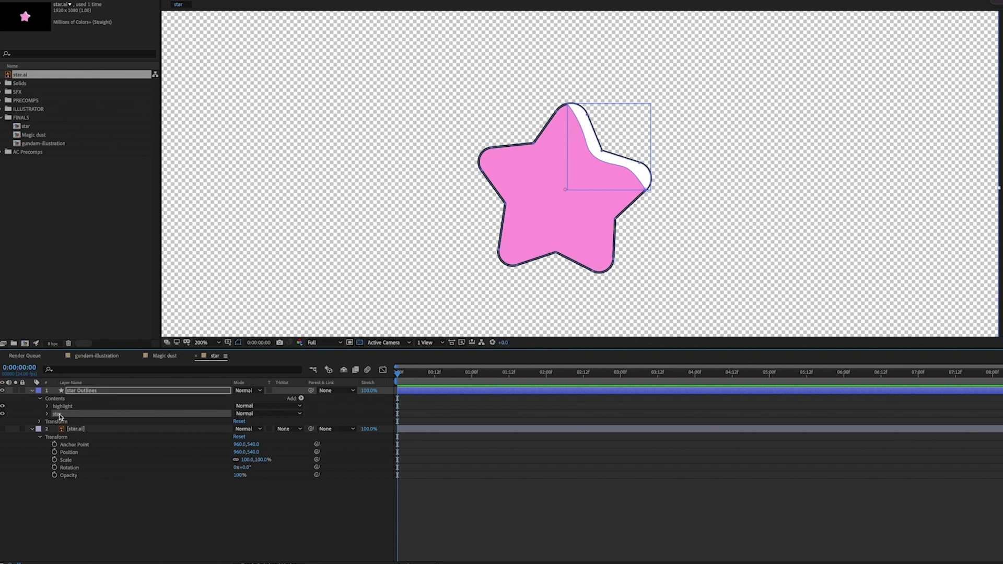
key("ctrl+d")
left_click_drag(63, 417, 67, 403)
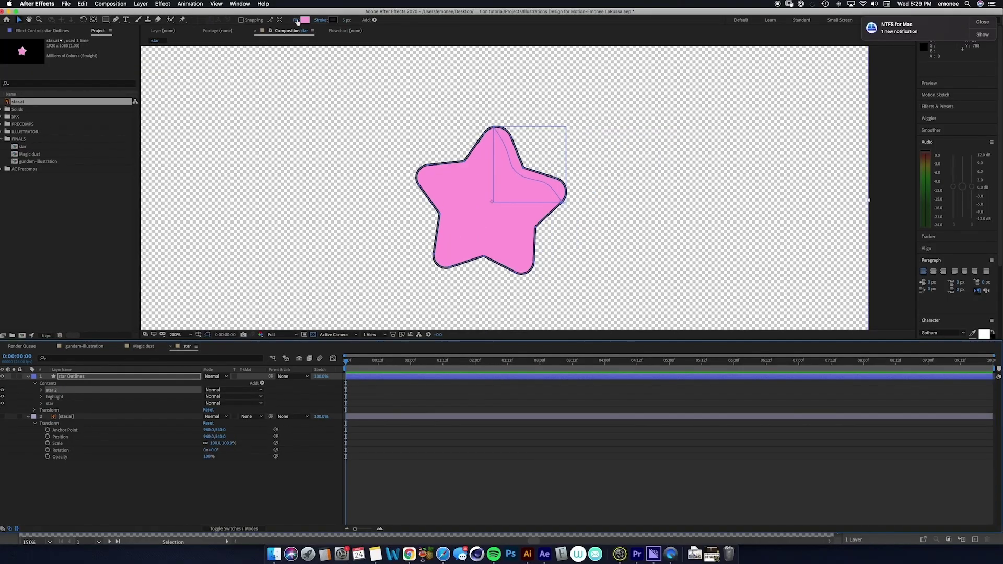
Set star 2's fill to None.
left_click(296, 20)
left_click(9, 52)
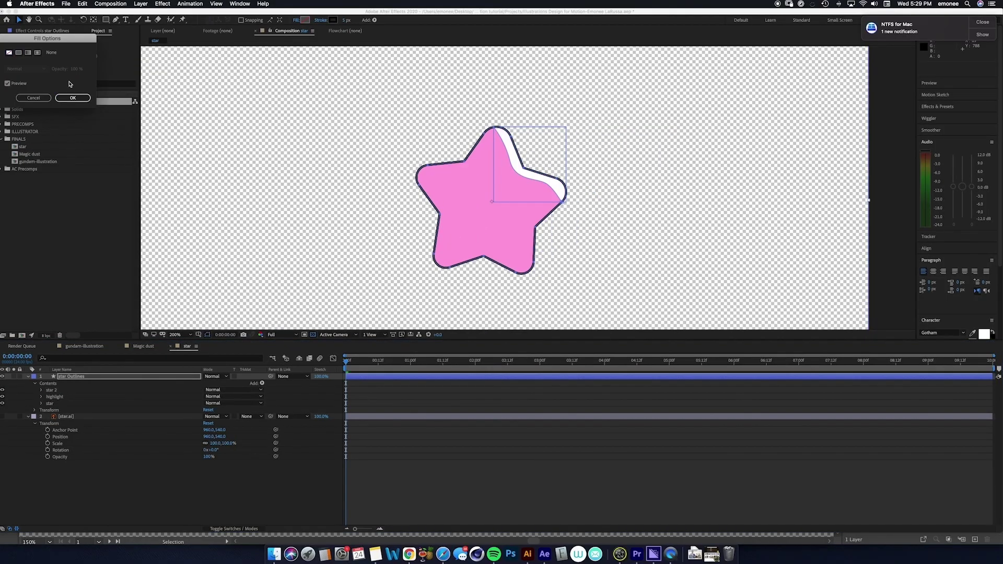
left_click(73, 98)
left_click(41, 390)
left_click(58, 424)
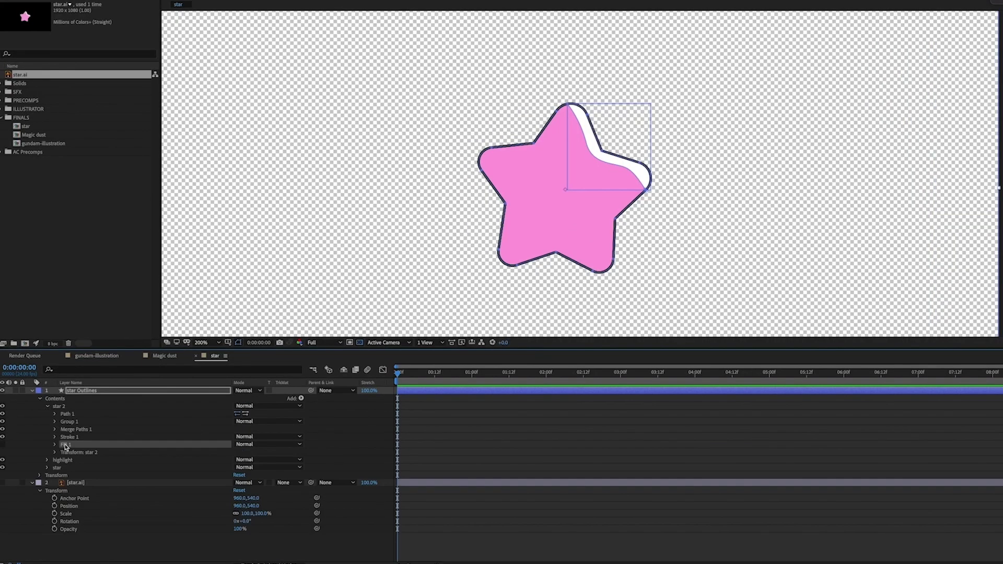
left_click(42, 442)
Pick-whip star 2's Path to the original star's Path and verify the link.
left_click(55, 414)
left_click(55, 482)
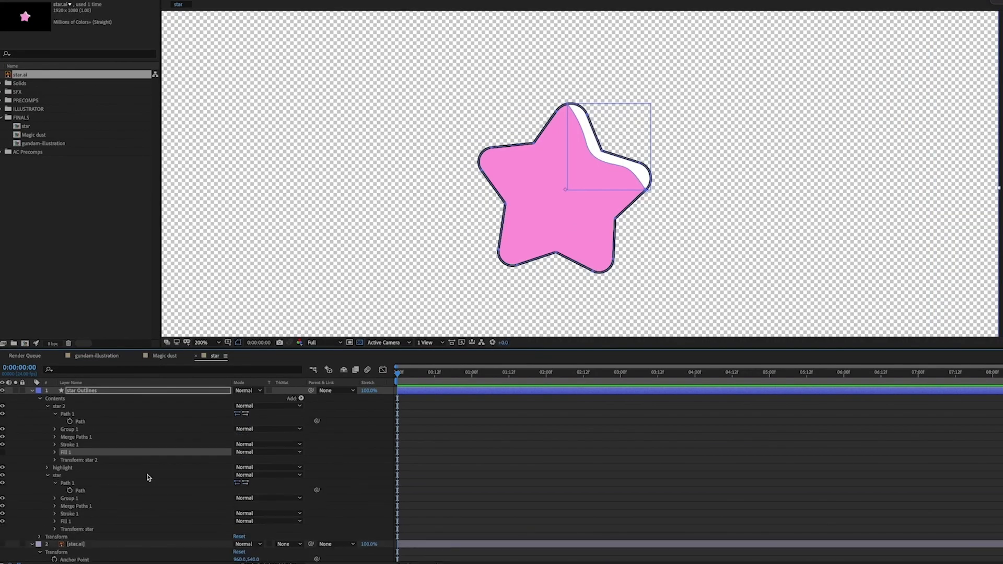
left_click_drag(282, 434, 80, 491)
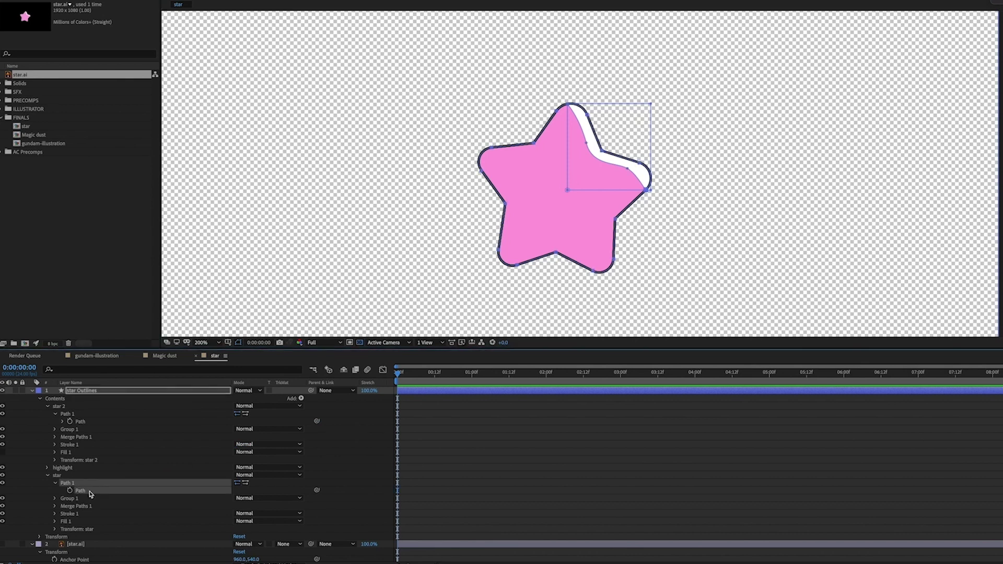
left_click_drag(612, 147, 619, 141)
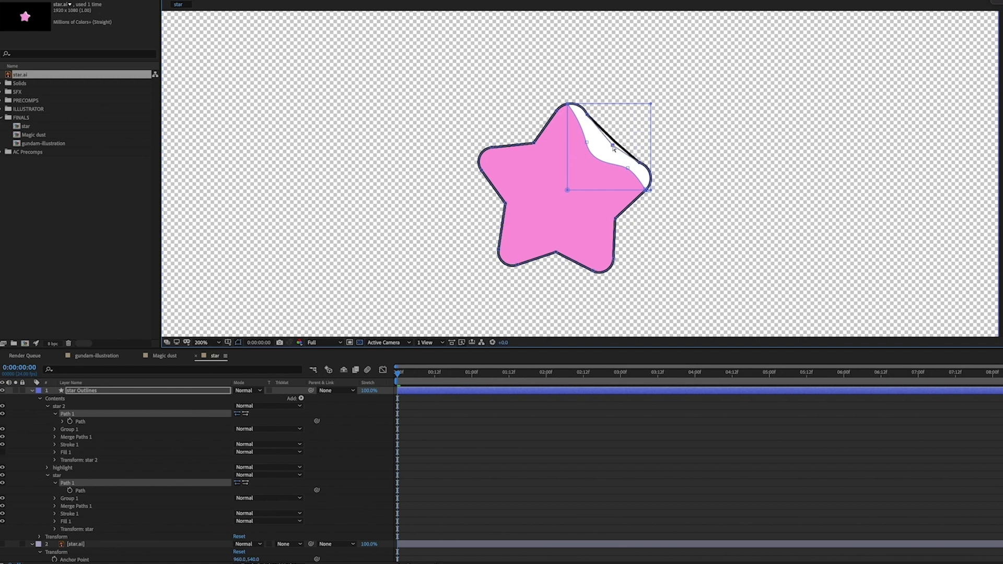
key("ctrl+z")
Rename the star 2 group to 'DONT EDIT' and deselect it.
left_click(63, 405)
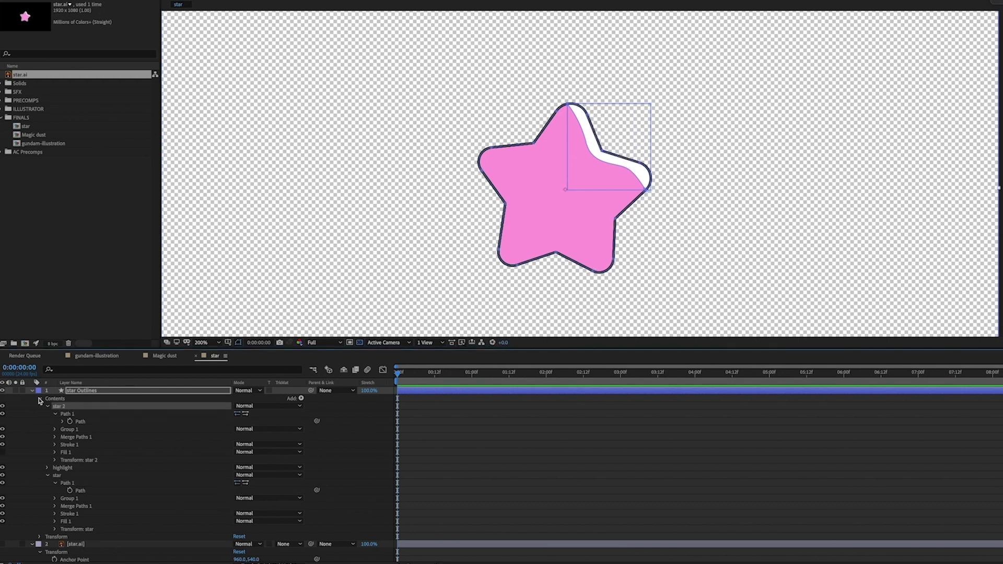
key("Return")
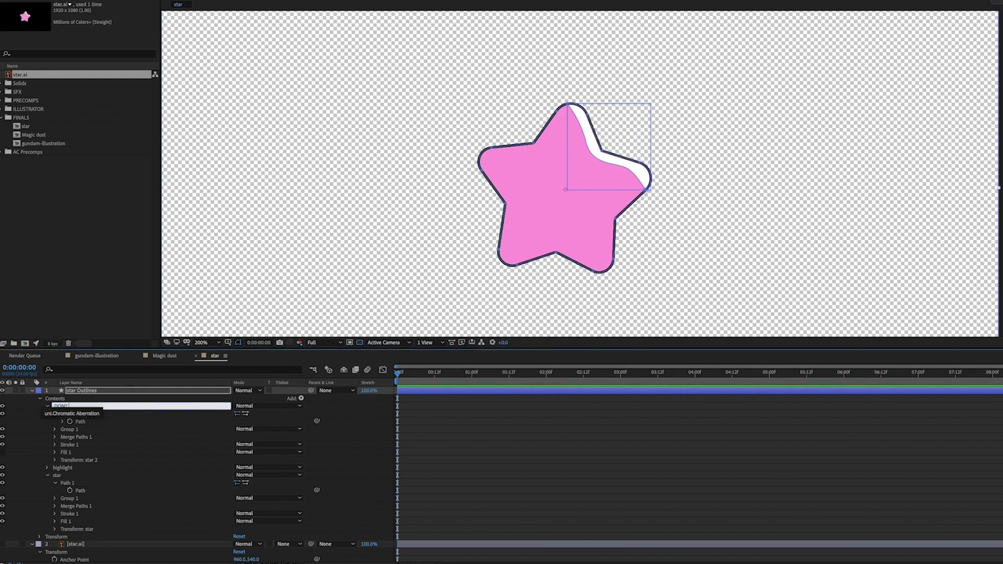
left_click(497, 442)
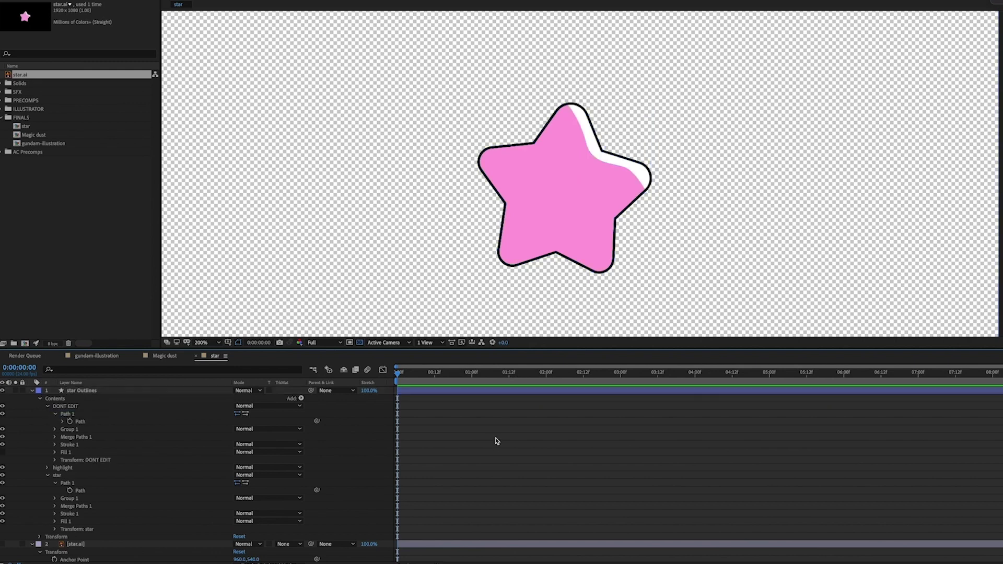